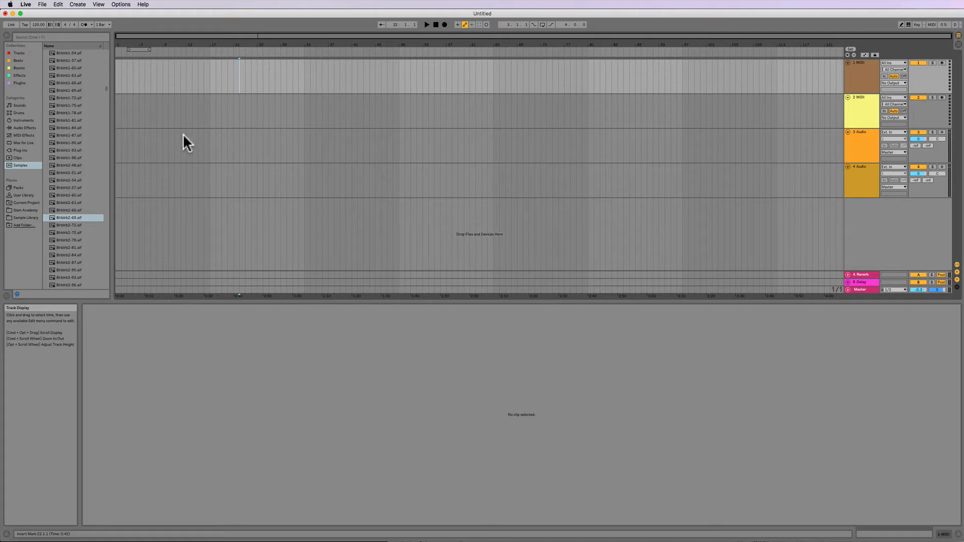
left_click_drag(210, 76, 281, 76)
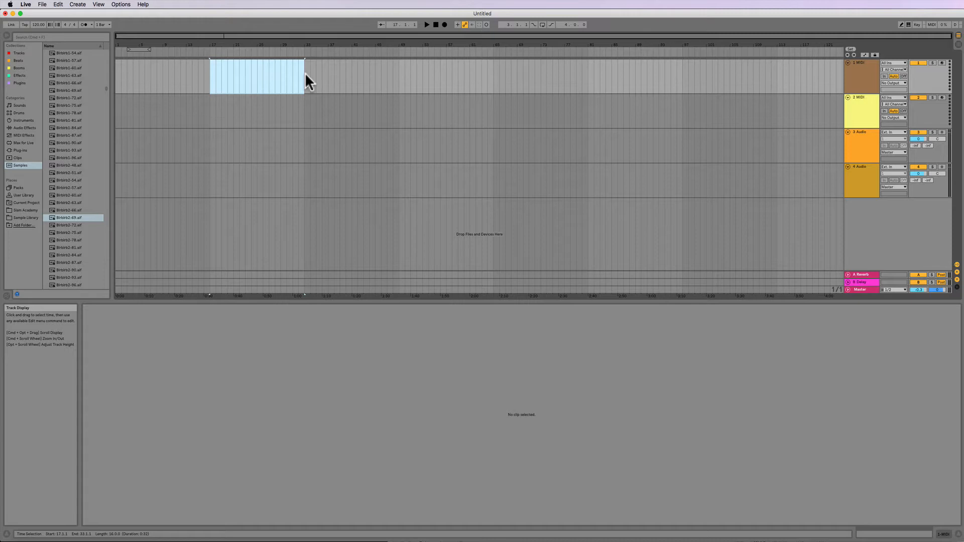
left_click(210, 78)
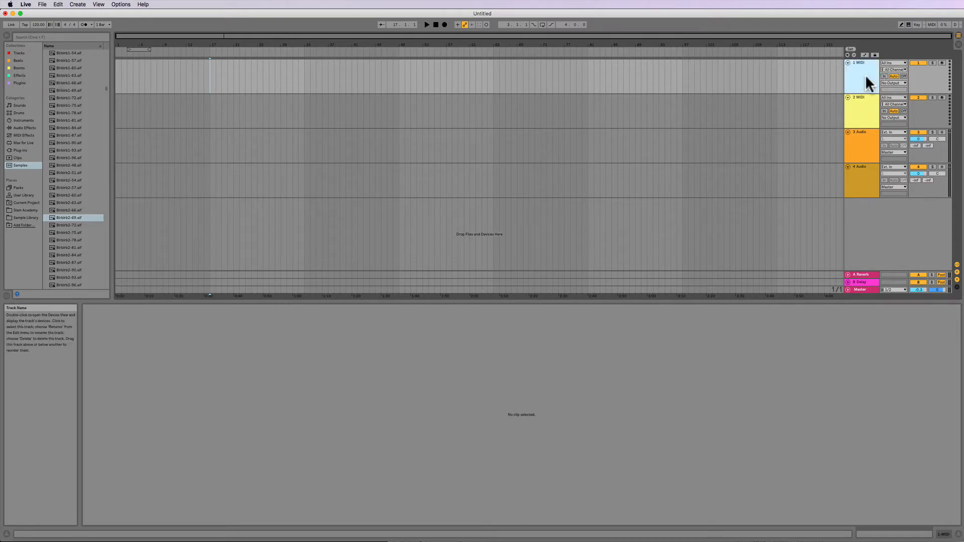
left_click(865, 105)
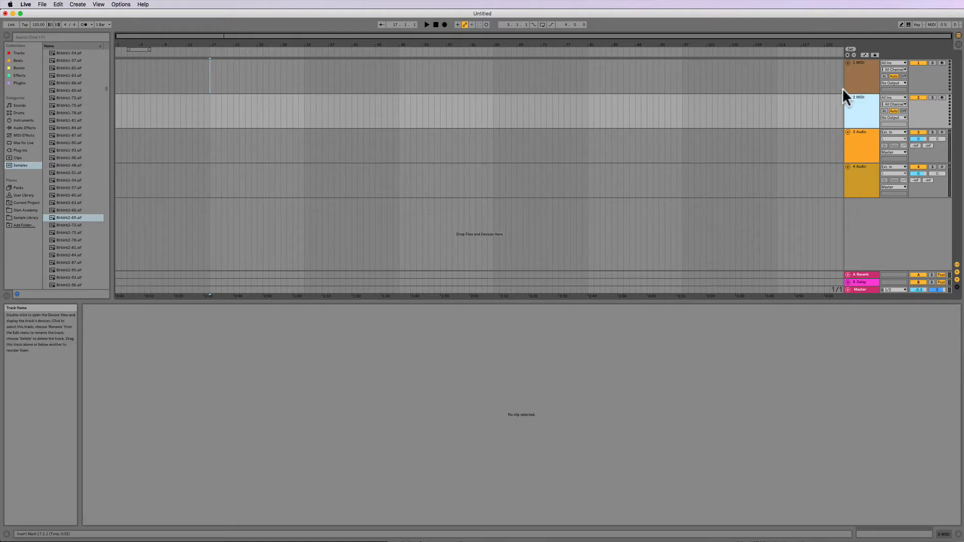
left_click(194, 83)
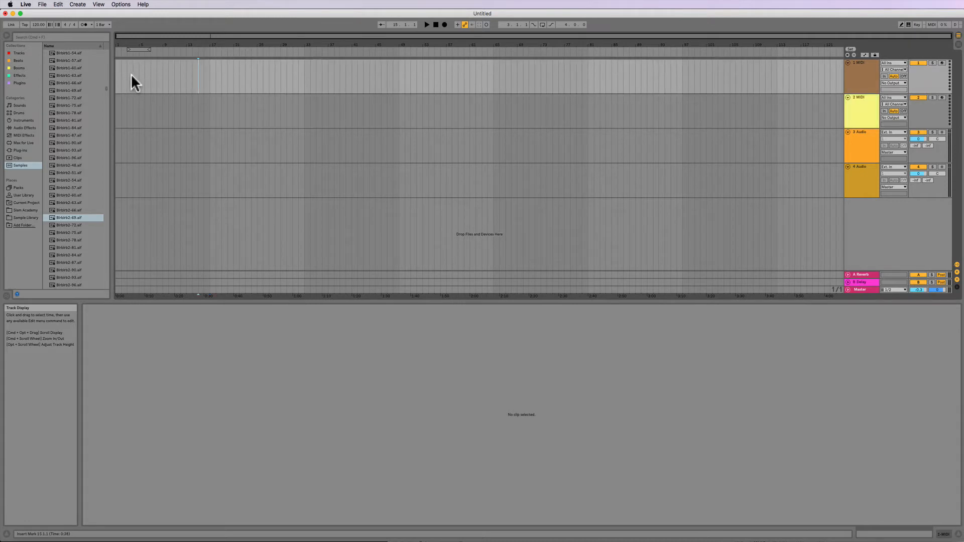
Step: Move the arrangement loop to bar 1 and add a MIDI clip on the first MIDI track spanning bars 1 to 17
left_click_drag(138, 48, 130, 50)
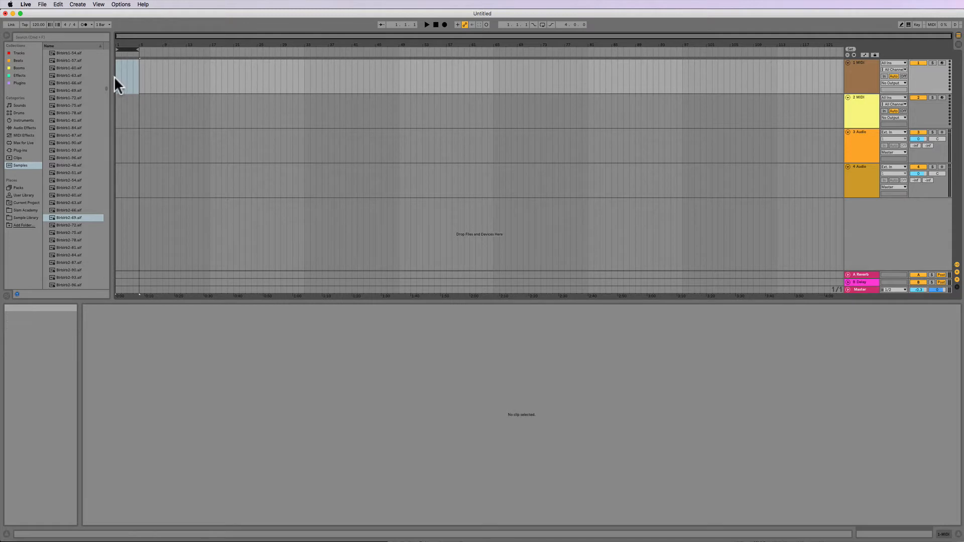
key("super+shift+m")
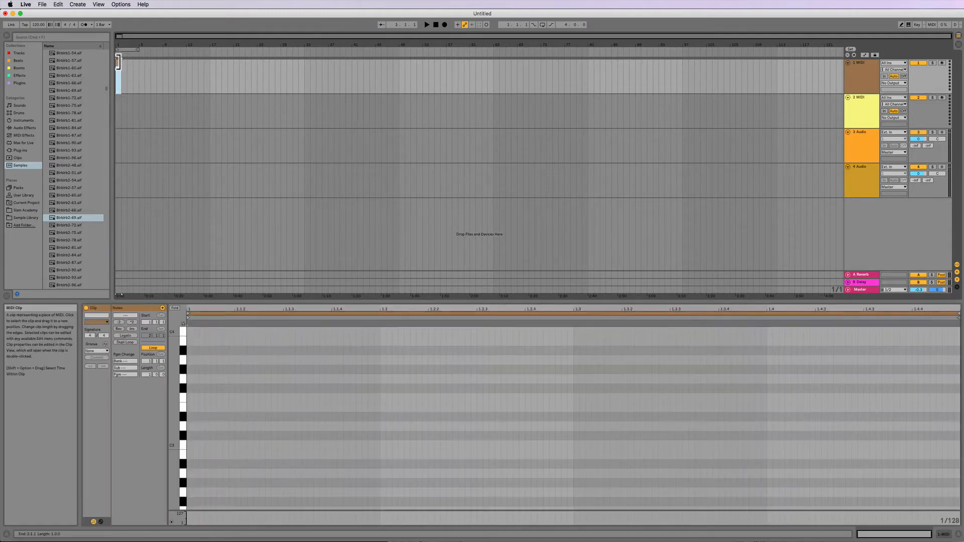
left_click_drag(122, 59, 210, 61)
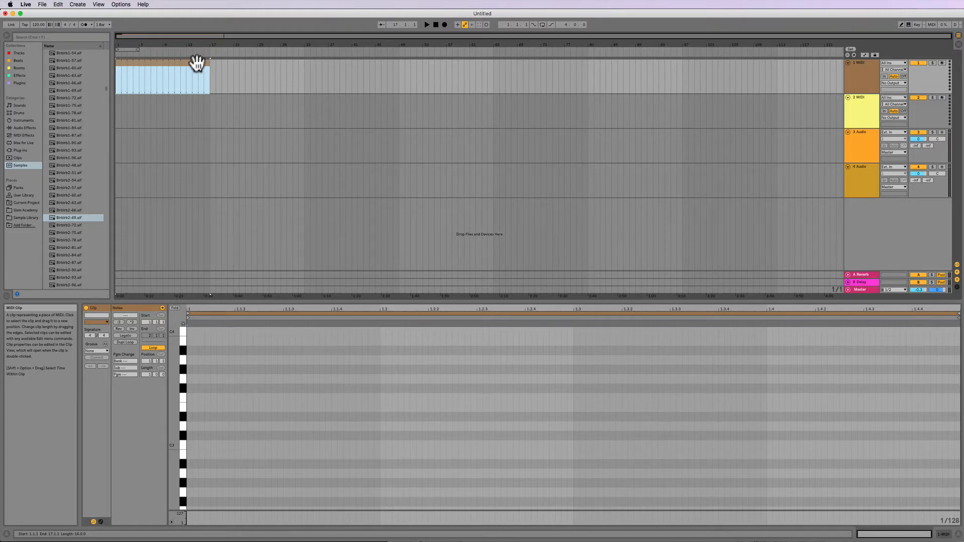
left_click_drag(227, 65, 314, 66)
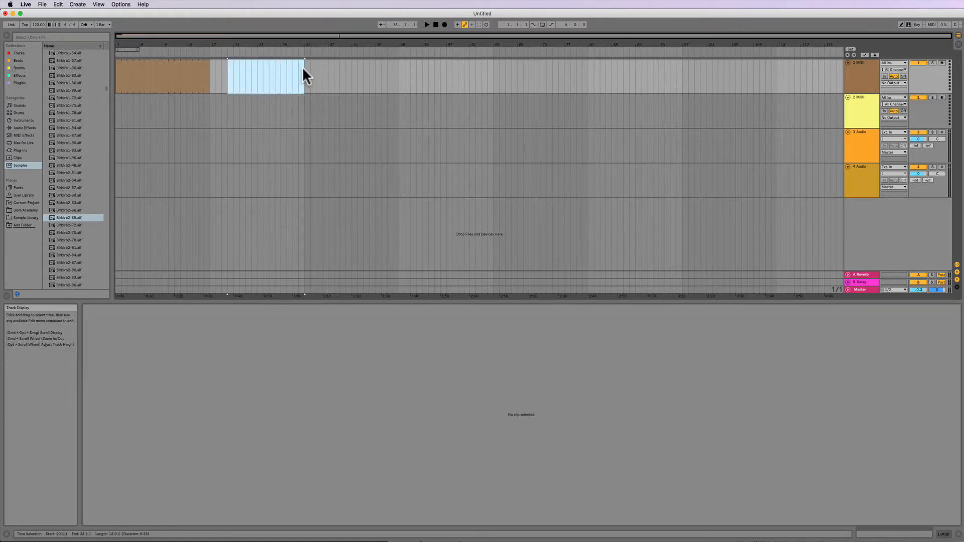
left_click(78, 4)
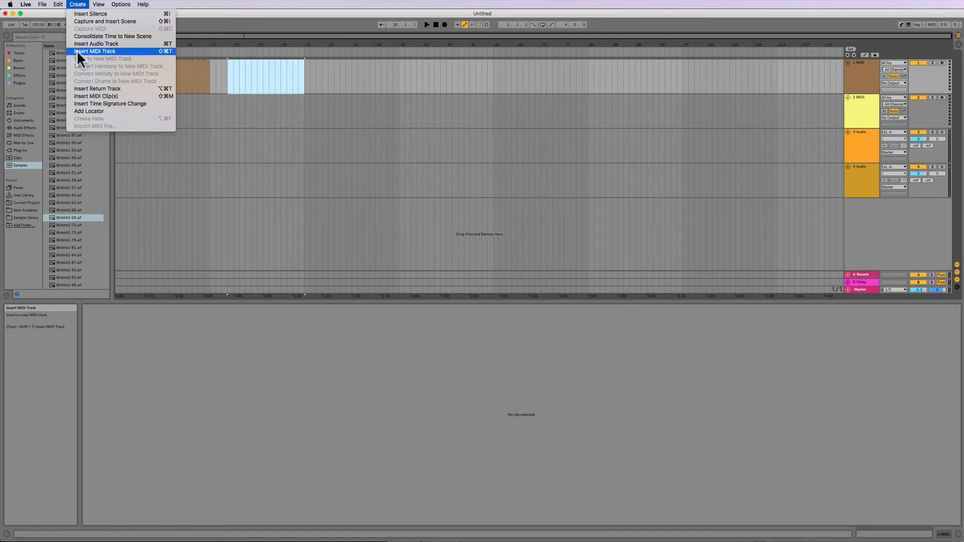
left_click(84, 94)
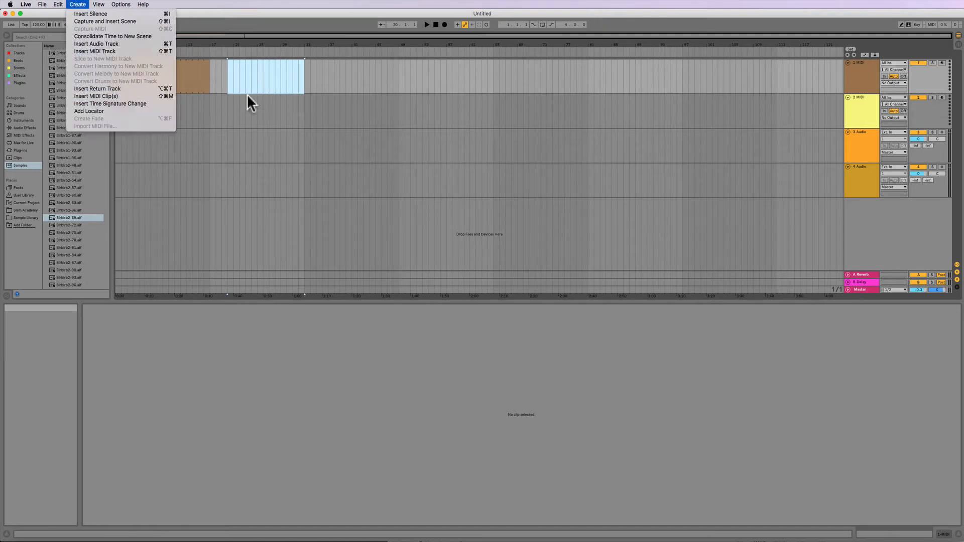
left_click(215, 69)
Step: Enter a C major chord (C3, E3, G3) in the MIDI clip, running from 1.1 to 1.3
left_click(175, 62)
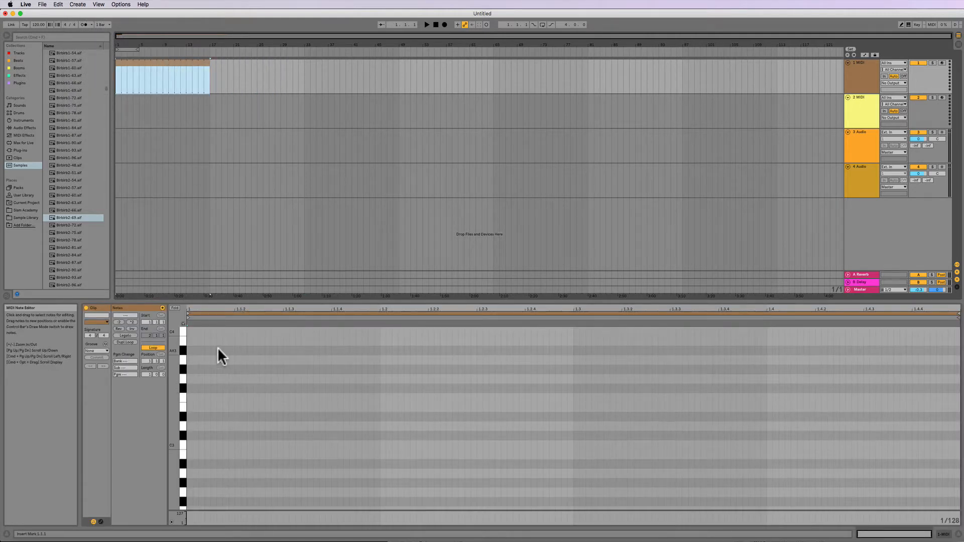
left_click(212, 328)
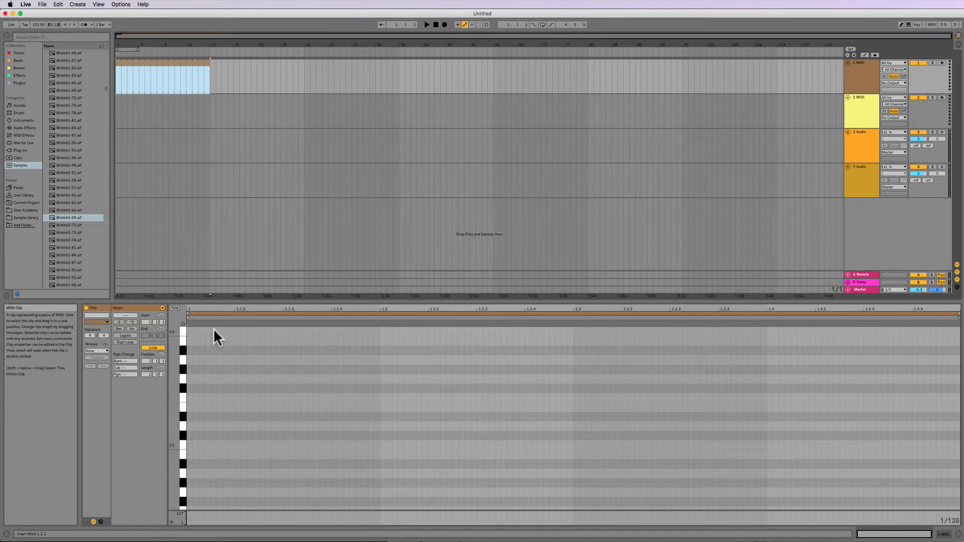
double_click(189, 442)
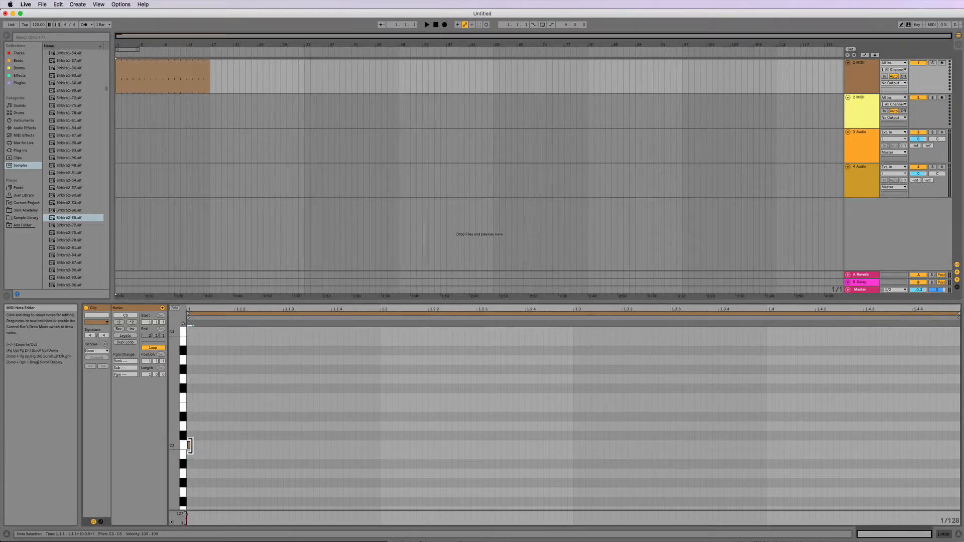
left_click_drag(190, 445, 573, 443)
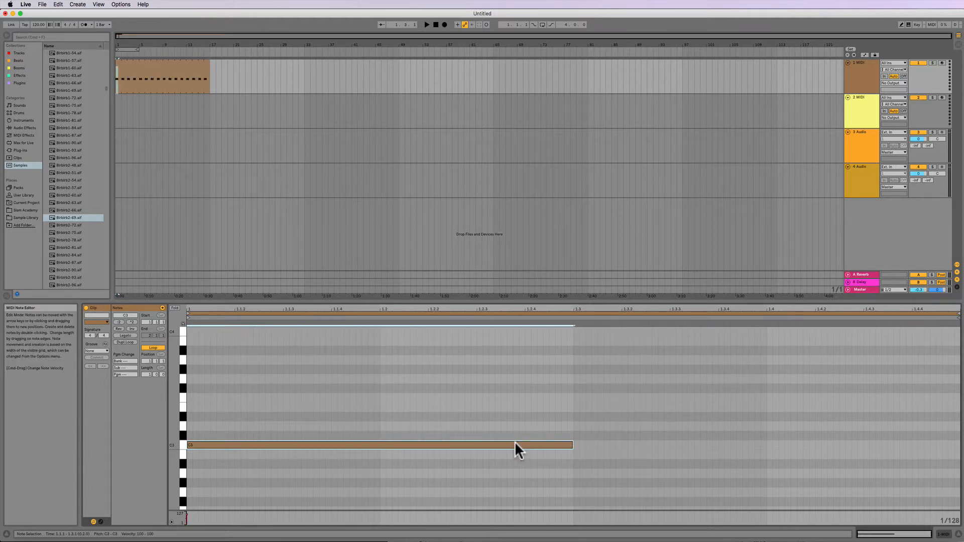
left_click_drag(514, 441, 512, 378)
left_click_drag(496, 341, 523, 540)
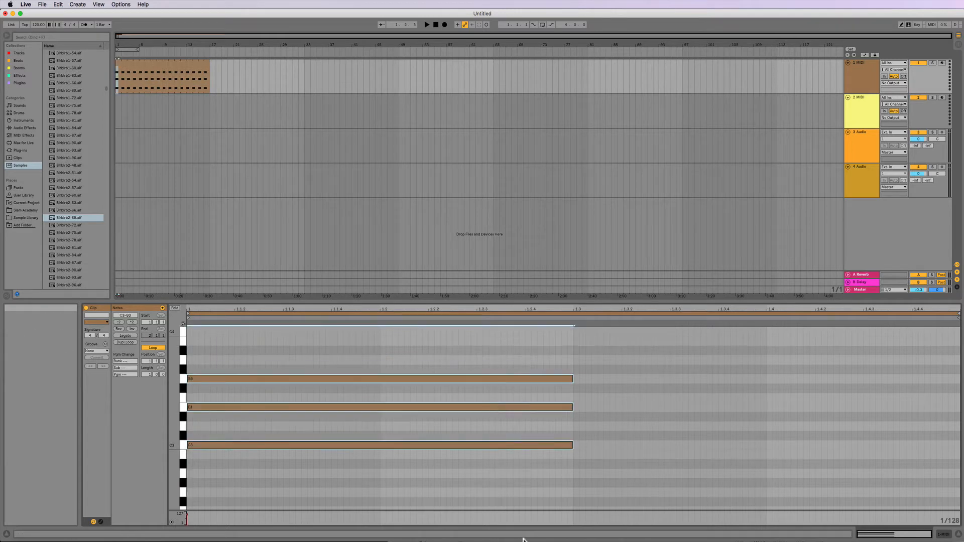
Step: Duplicate the chord at 1.3, transpose the copy up five semitones, and lower its A and C an octave to A2 and C3
key("super+d")
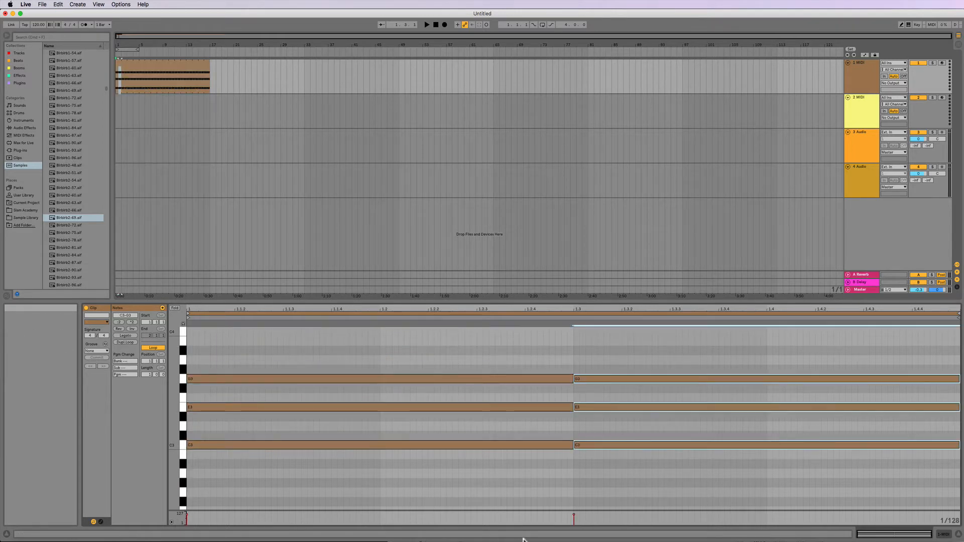
key("Up")
key("Up")
key("Up")
key("Up")
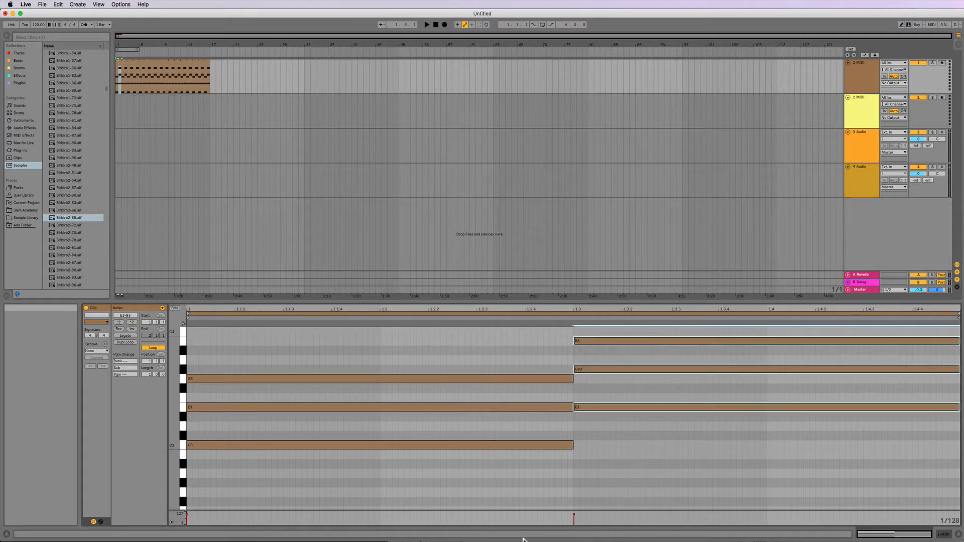
key("Up")
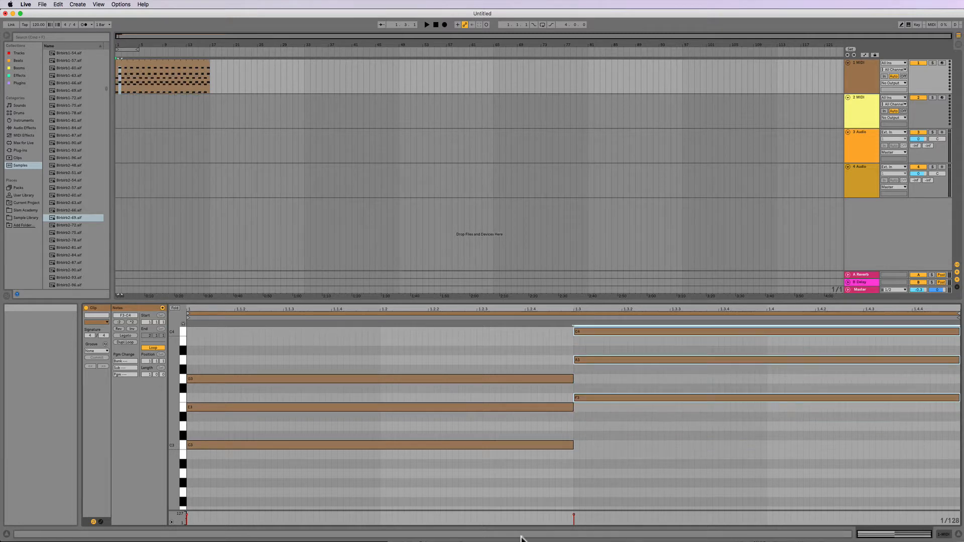
left_click_drag(559, 331, 601, 358)
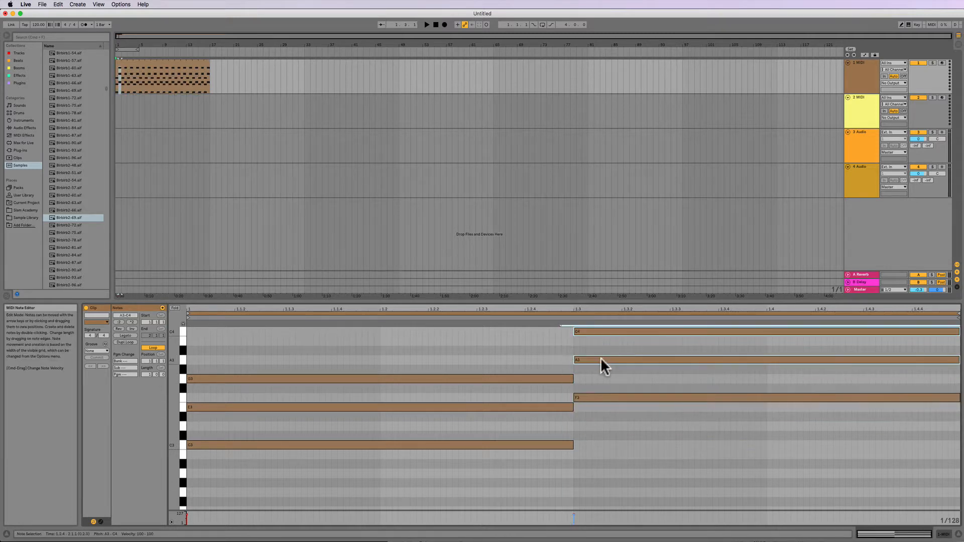
key("shift+Down")
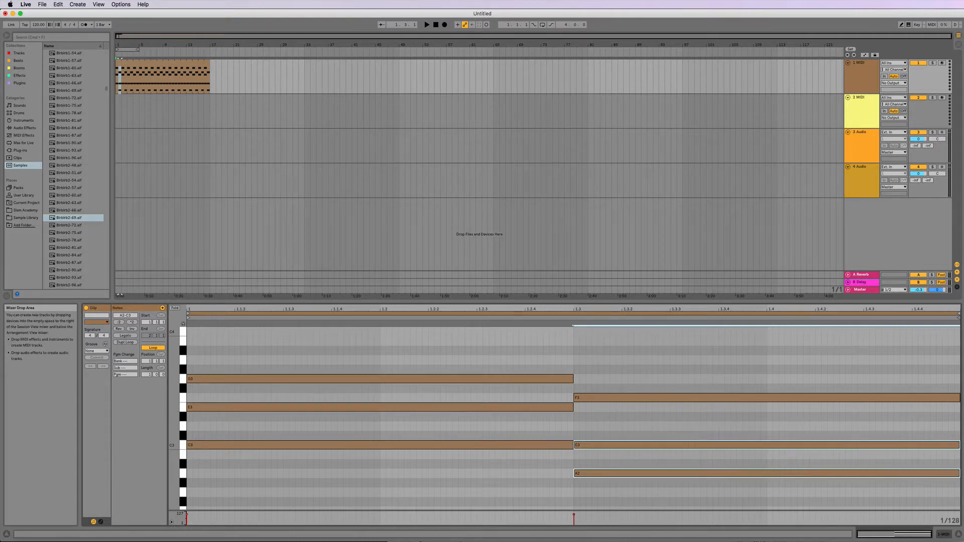
Step: Set the MIDI clip's loop length to 2 bars
key("super+Tab")
key("super+Tab")
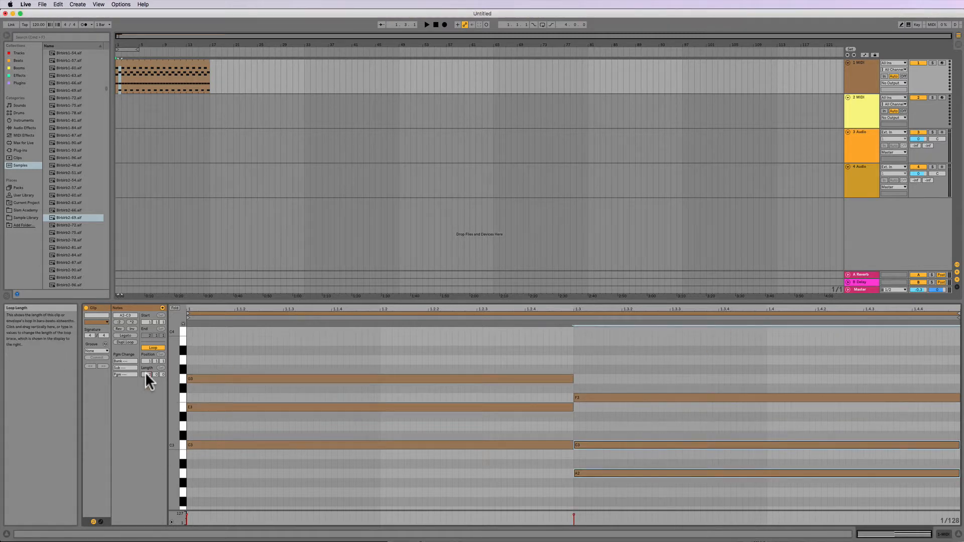
key("Return")
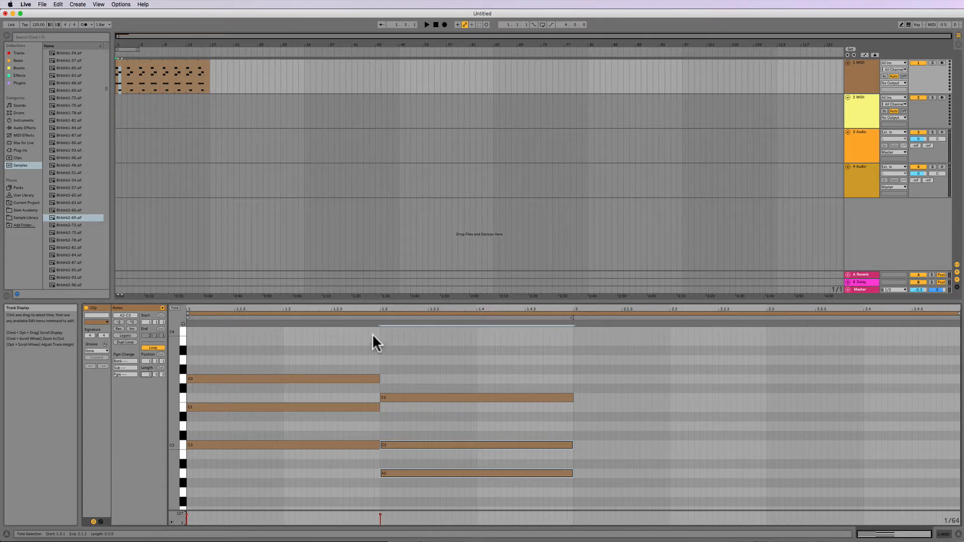
Step: Duplicate the second chord at bar 2 and reshape the copy into A minor with the notes C3, E3 and A3
left_click_drag(424, 369, 470, 504)
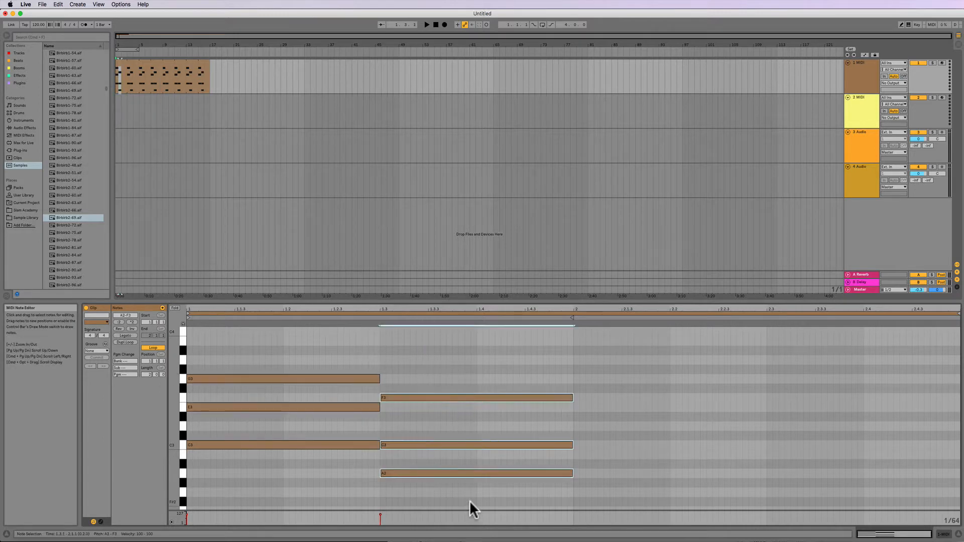
key("super+d")
key("Up")
key("Up")
key("Up")
key("Up")
key("Up")
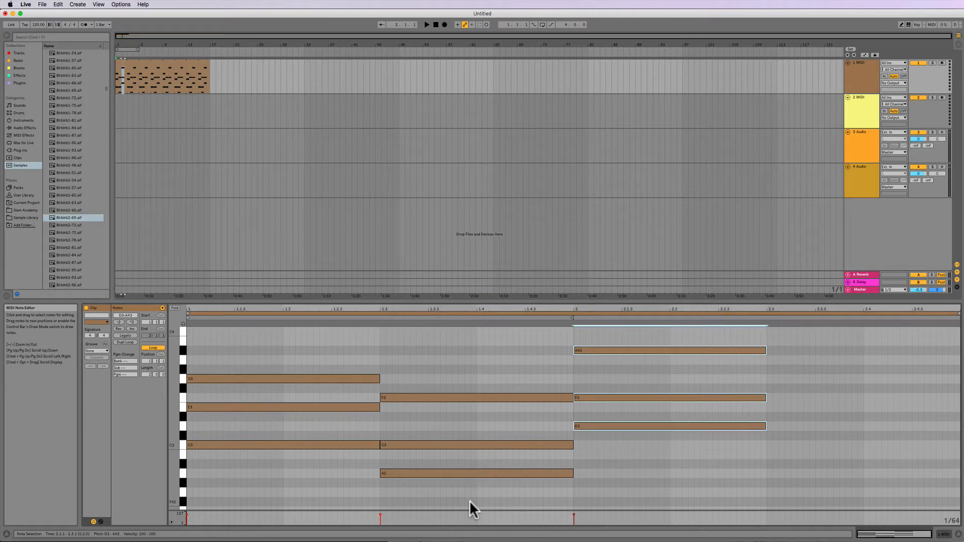
key("Up")
key("Down")
key("Down")
key("Down")
key("Down")
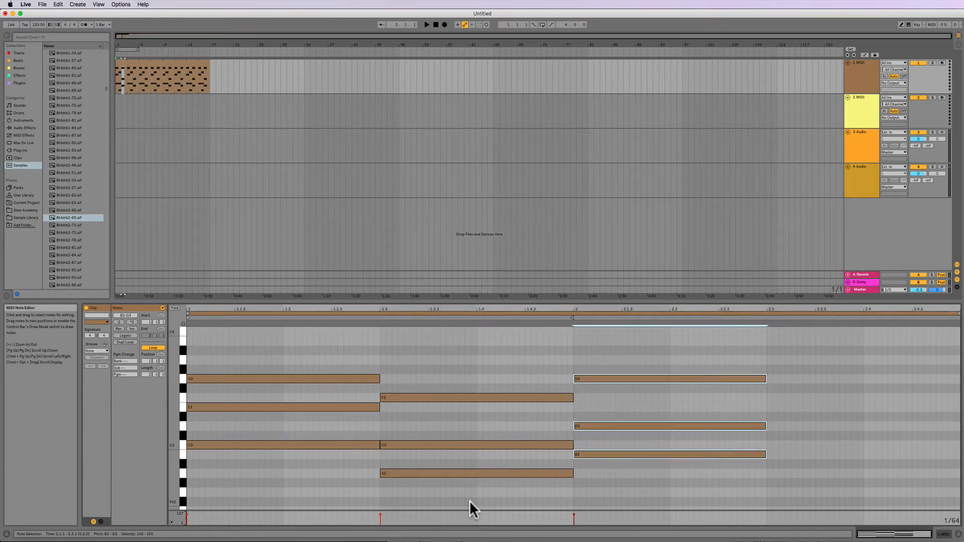
key("Up")
key("Up")
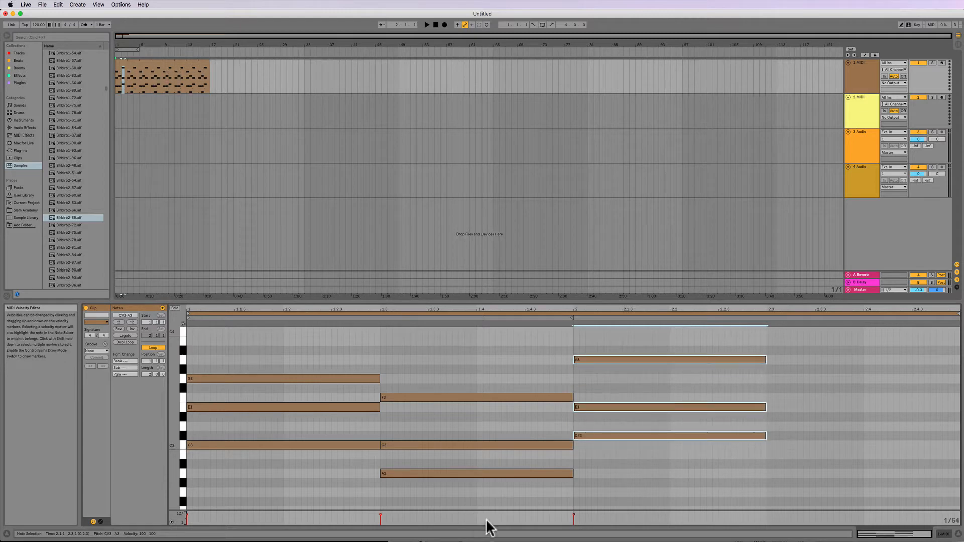
left_click(586, 433)
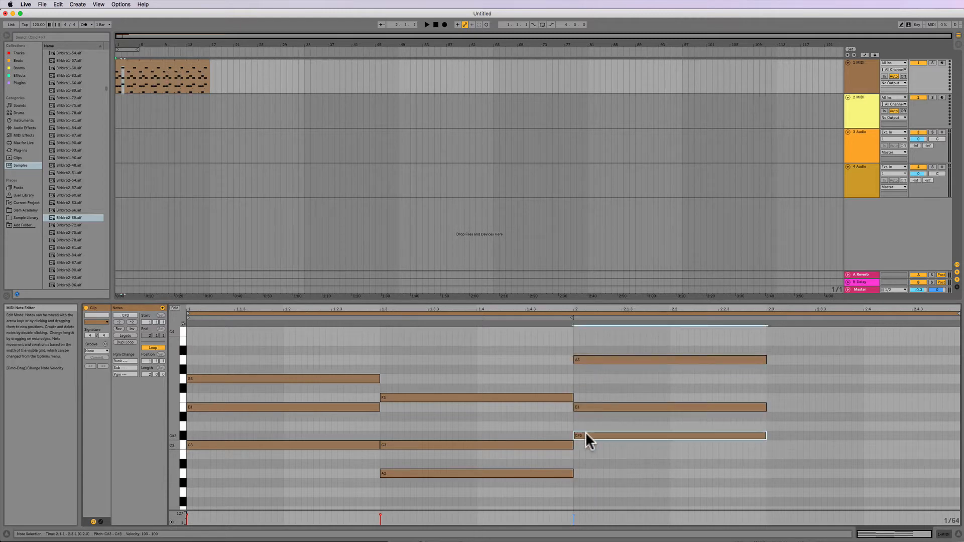
key("Down")
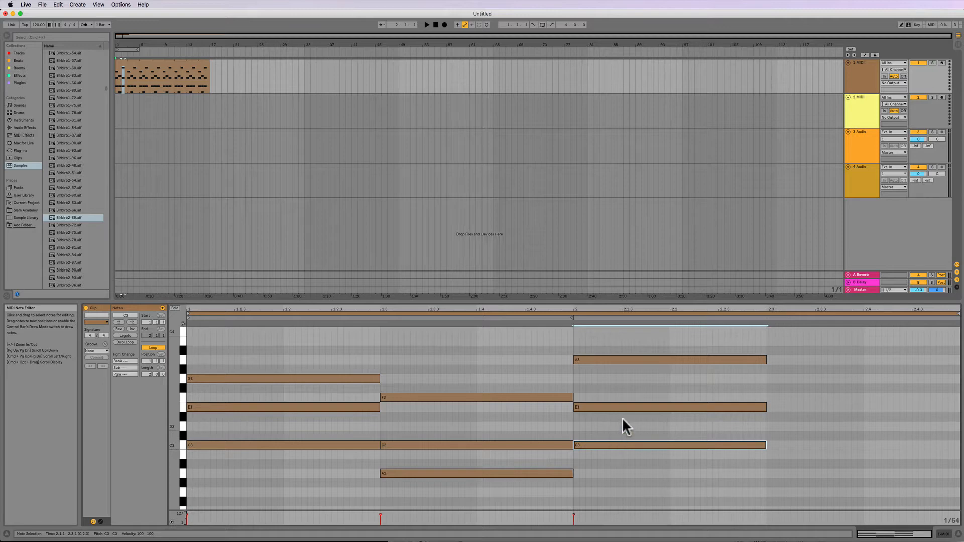
Step: Duplicate the A minor chord at 2.3 and transpose the copy up three semitones to D#3, G3 and C4
left_click_drag(615, 344, 636, 468)
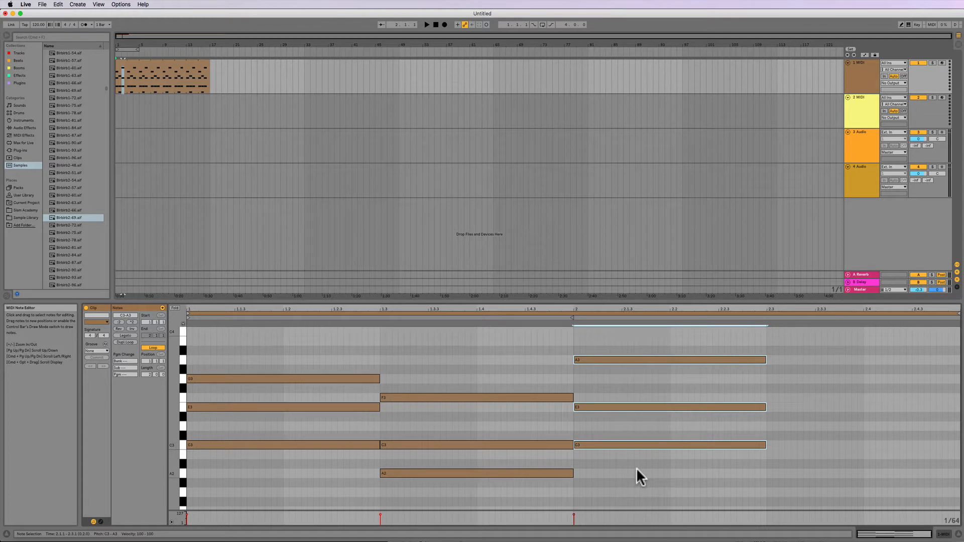
key("super+d")
key("Down")
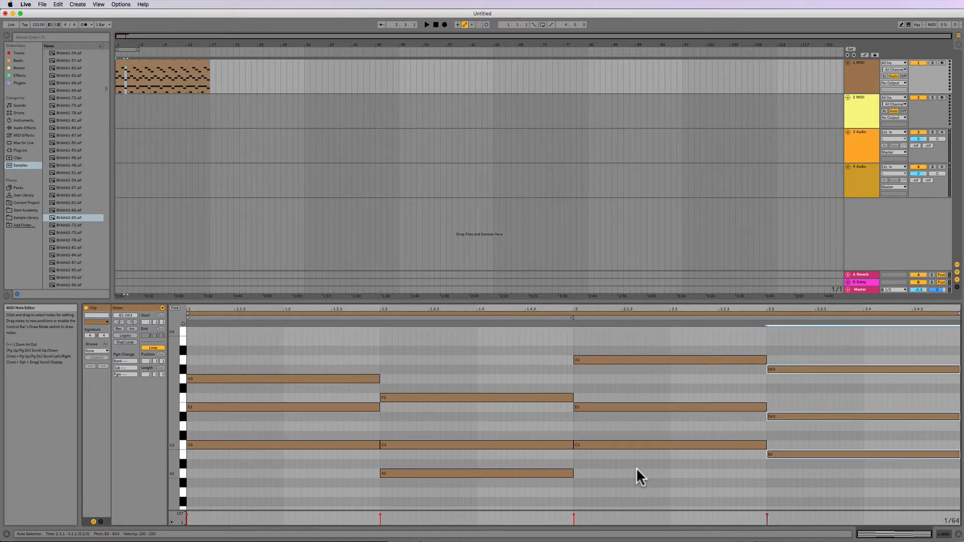
key("Down")
key("Down")
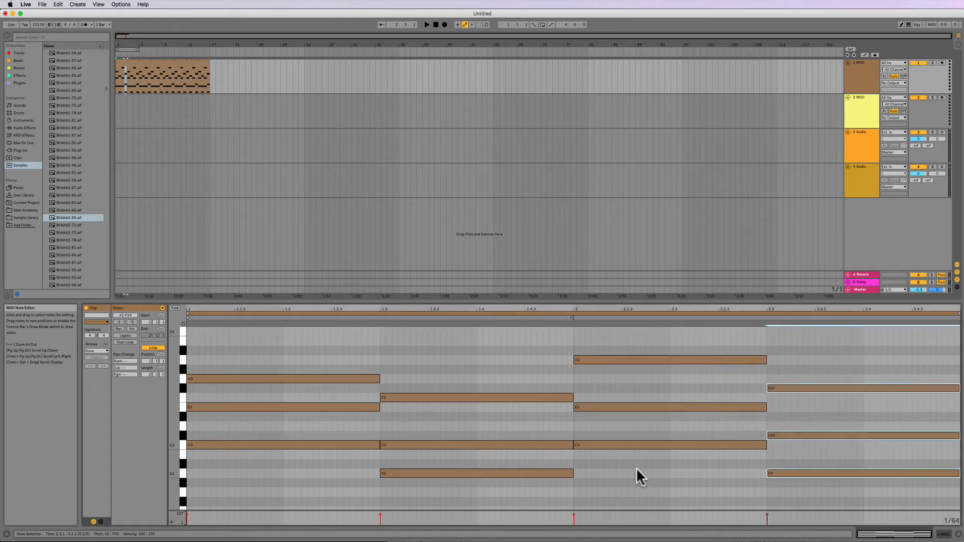
key("Up")
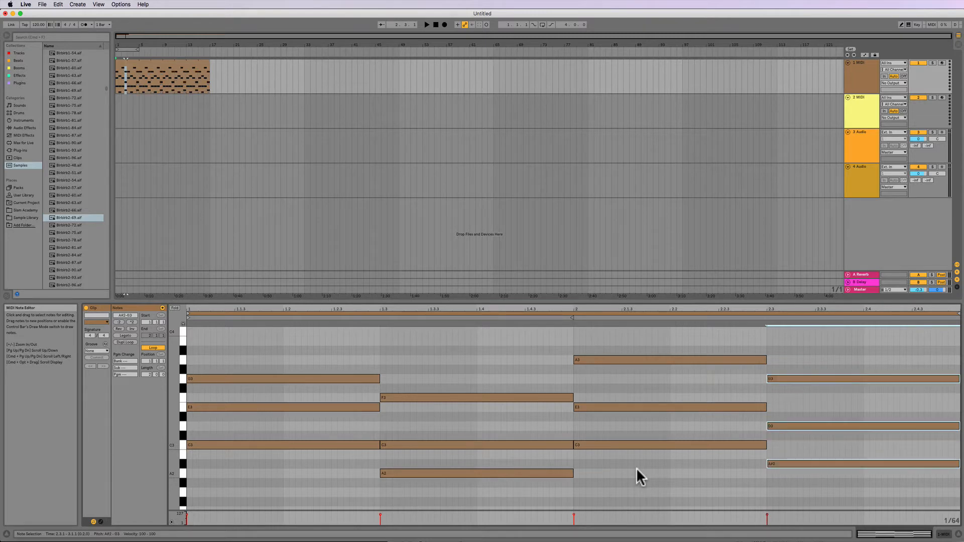
key("Up")
key("Up")
key("Up")
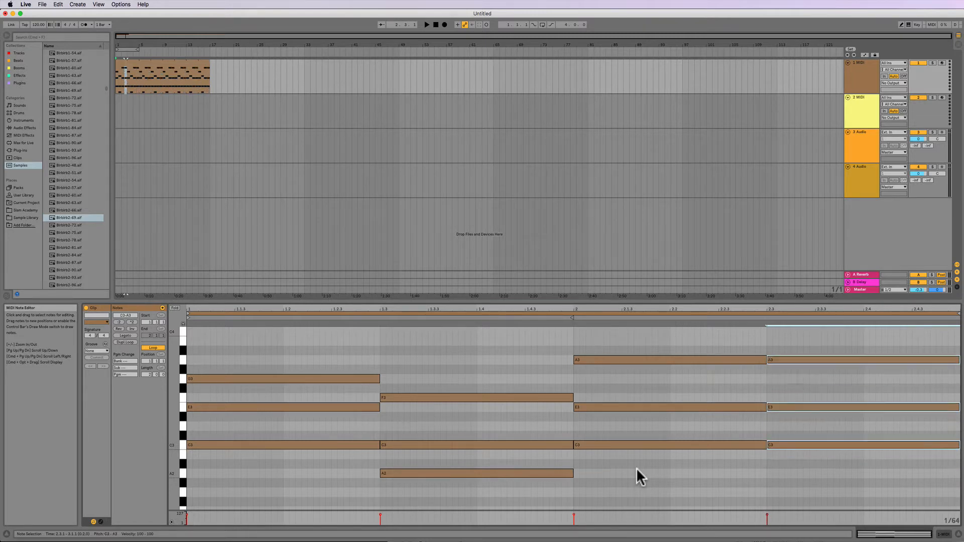
key("Up")
key("Up")
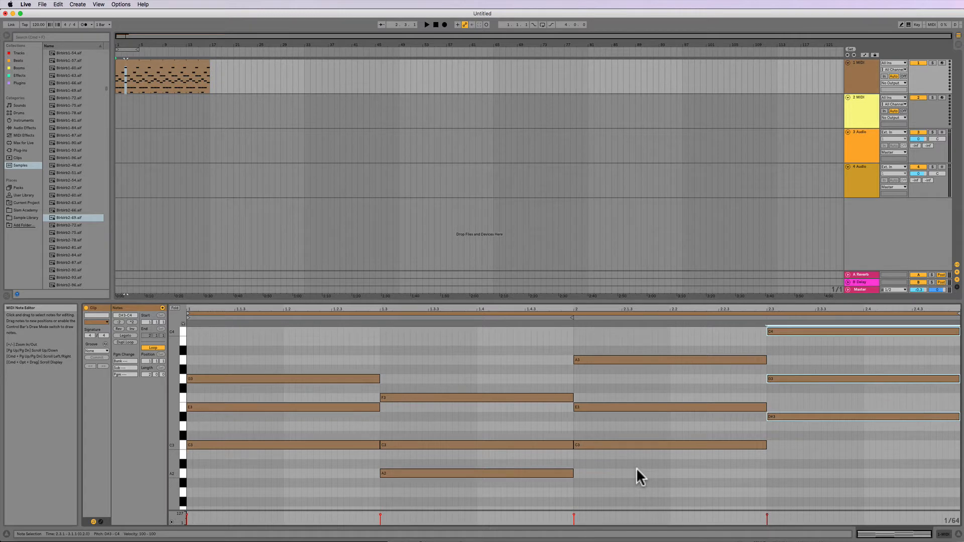
key("Up")
key("Down")
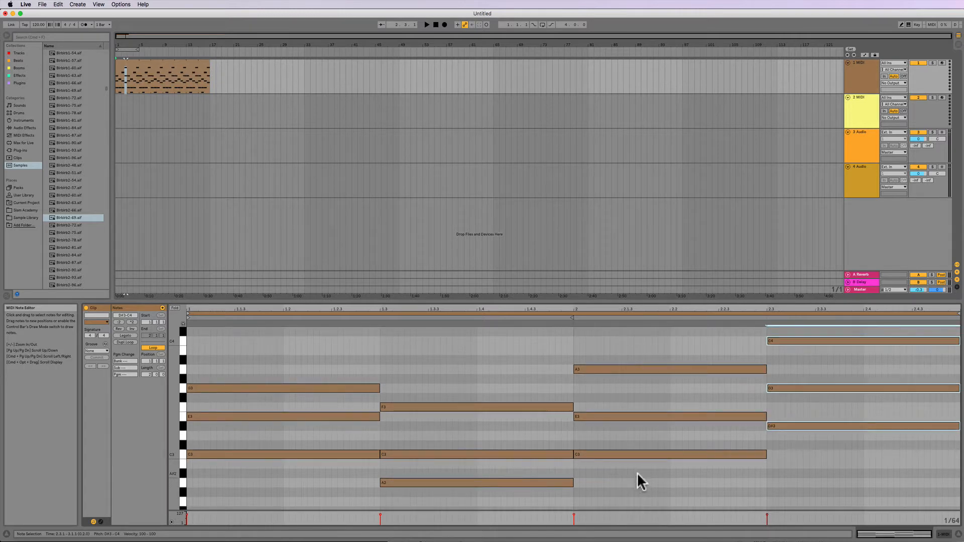
Step: Reshape the fourth chord into G major by lowering its bottom note to D3 and its top note to B3
left_click(790, 427)
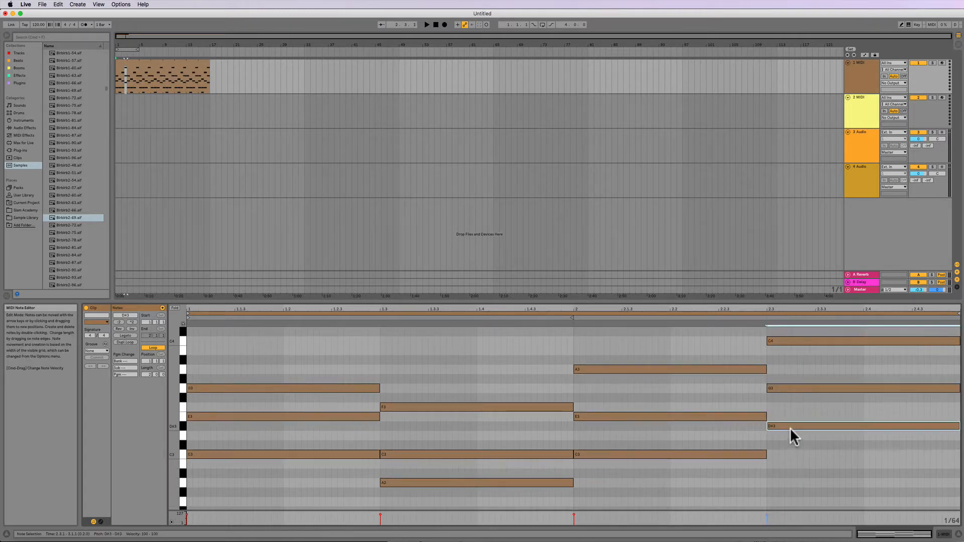
key("Down")
left_click(775, 341)
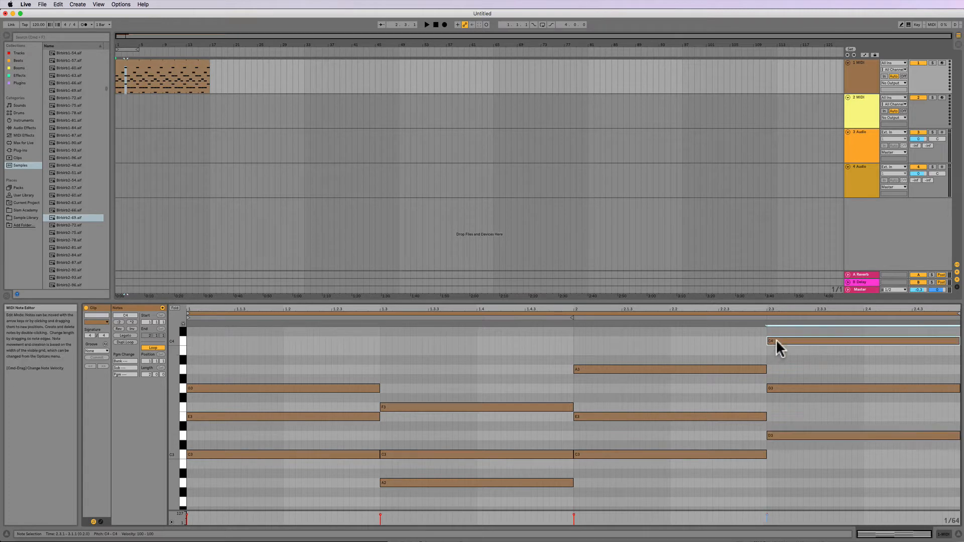
key("Down")
left_click(705, 350)
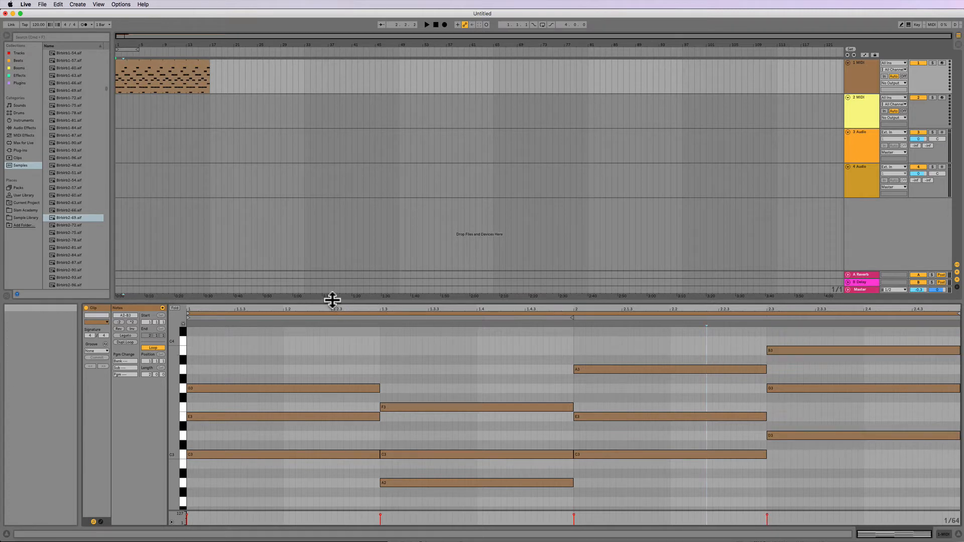
Step: Play the four-chord progression from the start of the clip and select the first MIDI track
left_click(187, 361)
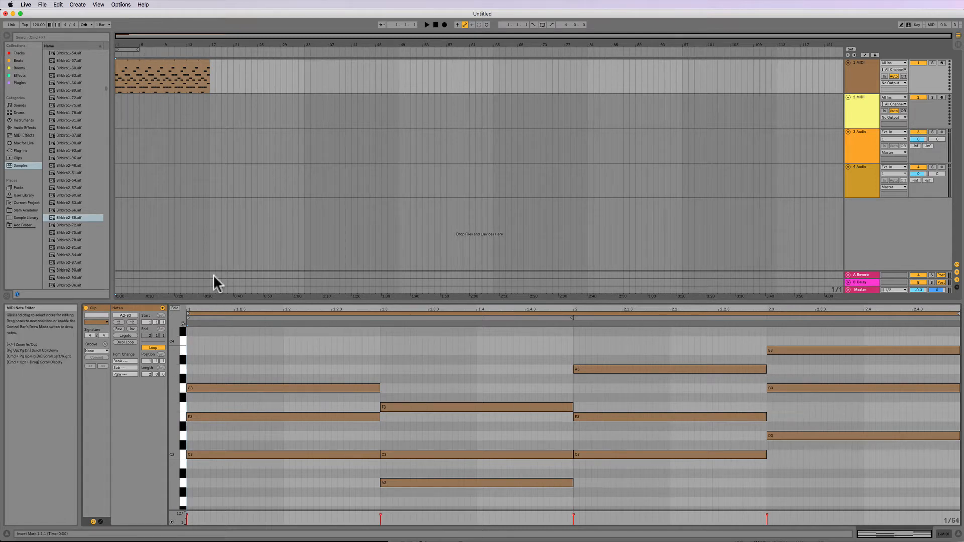
key("space")
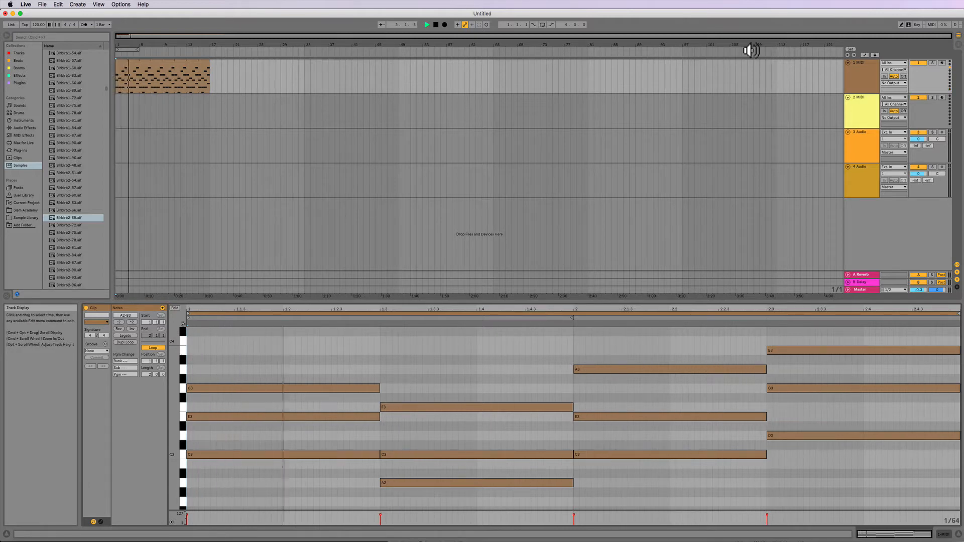
left_click(868, 86)
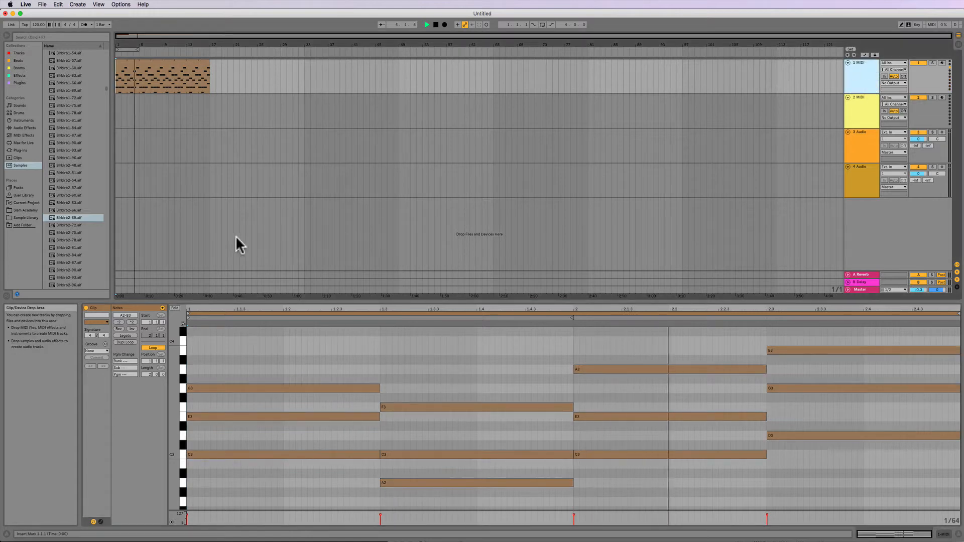
Step: Load the Rotaviolin preset from the Strings folder of the Operator instrument onto the first MIDI track
left_click(25, 120)
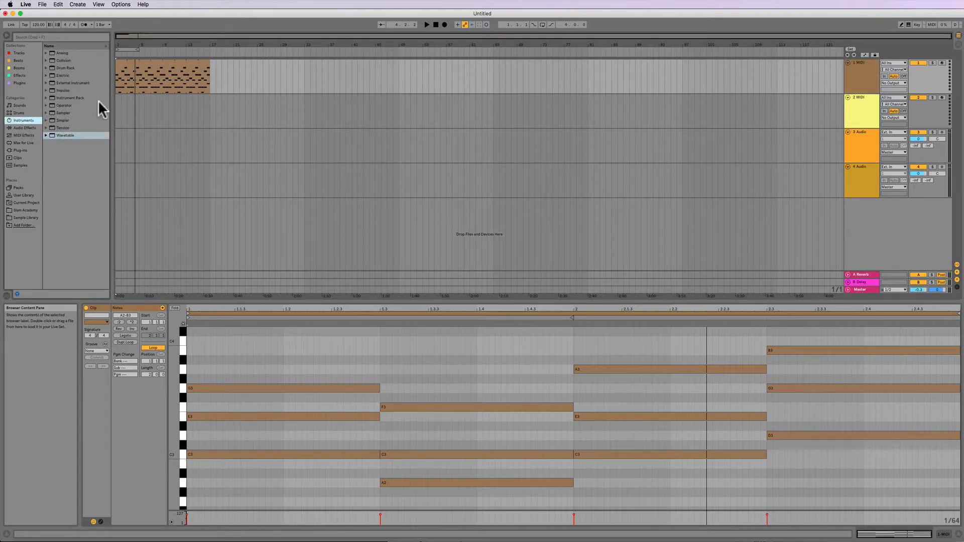
left_click(64, 135)
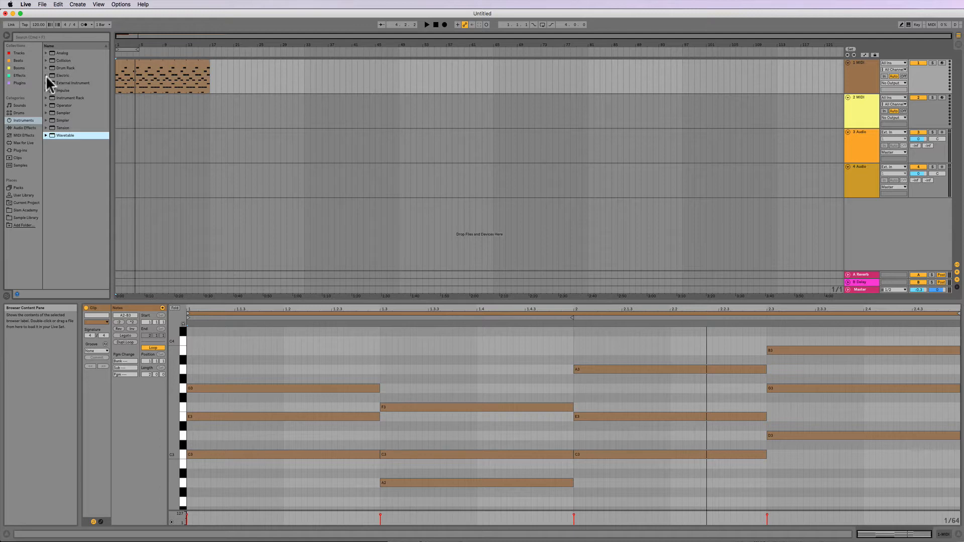
left_click(45, 106)
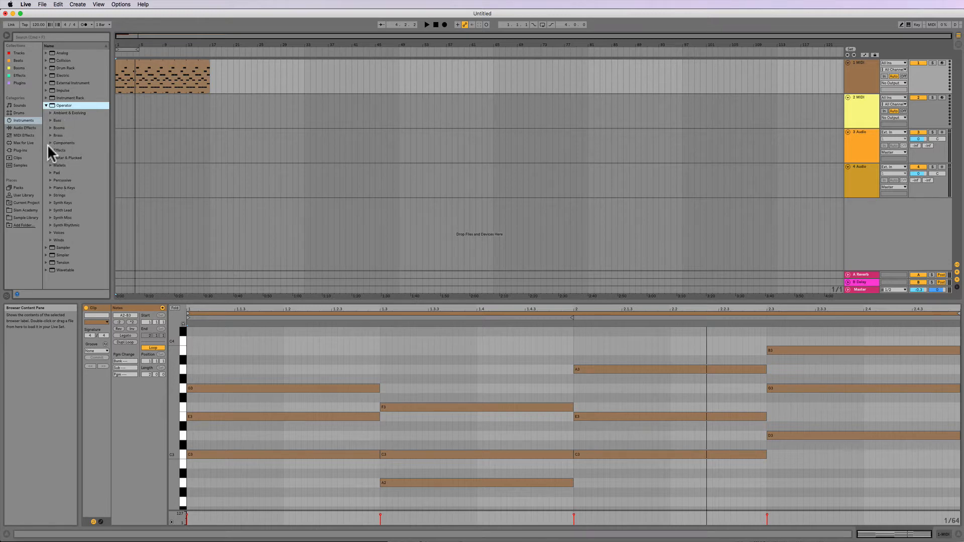
left_click(49, 194)
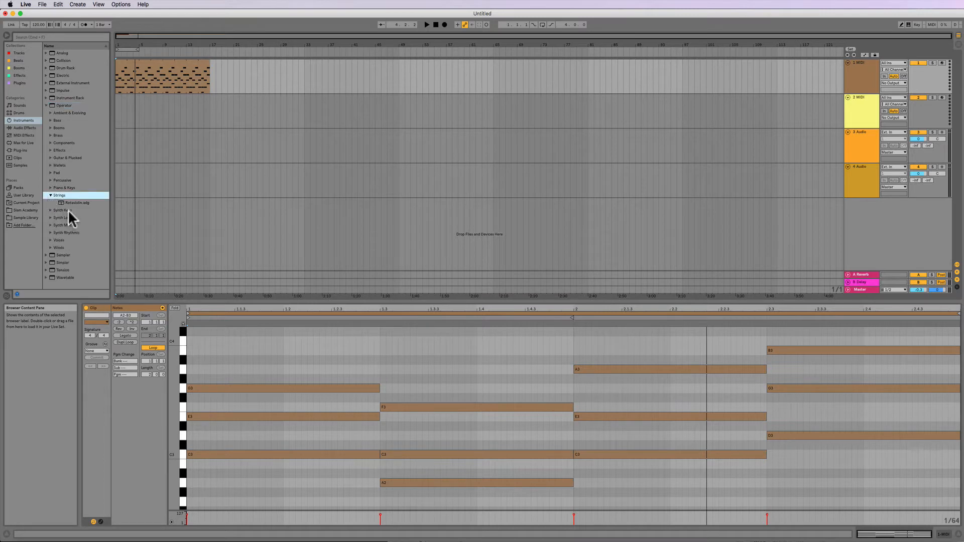
left_click(60, 202)
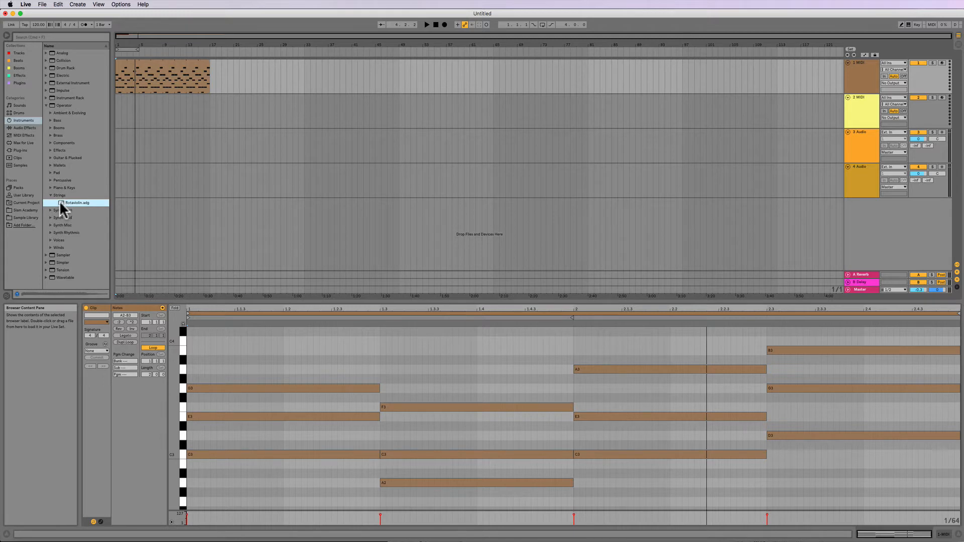
left_click_drag(61, 204, 153, 80)
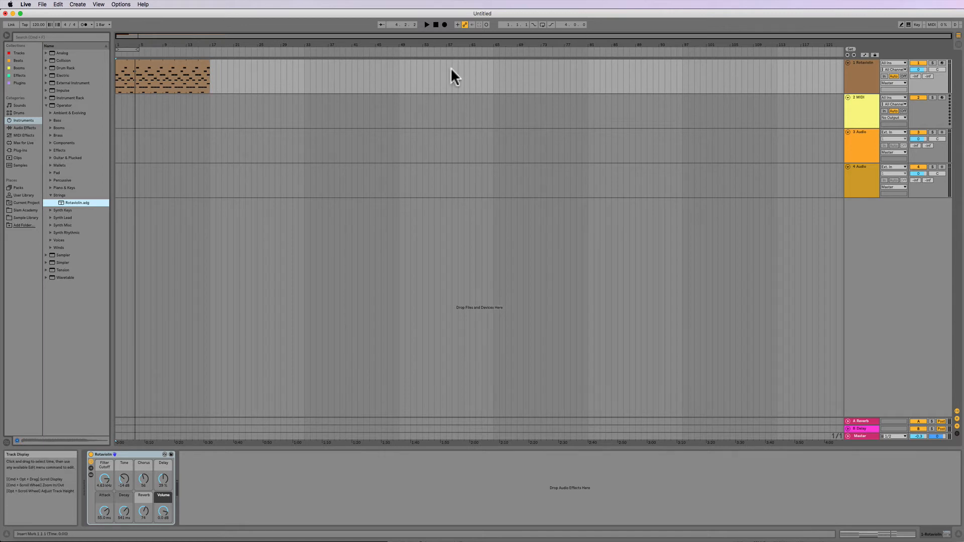
Step: Play the chord clip through the Rotaviolin instrument and open the clip's notes
left_click(138, 73)
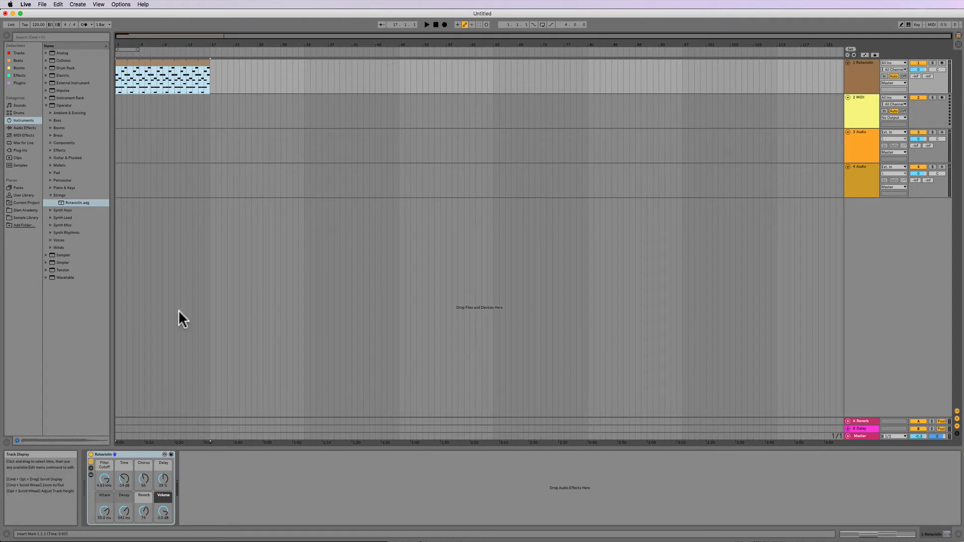
left_click(141, 455)
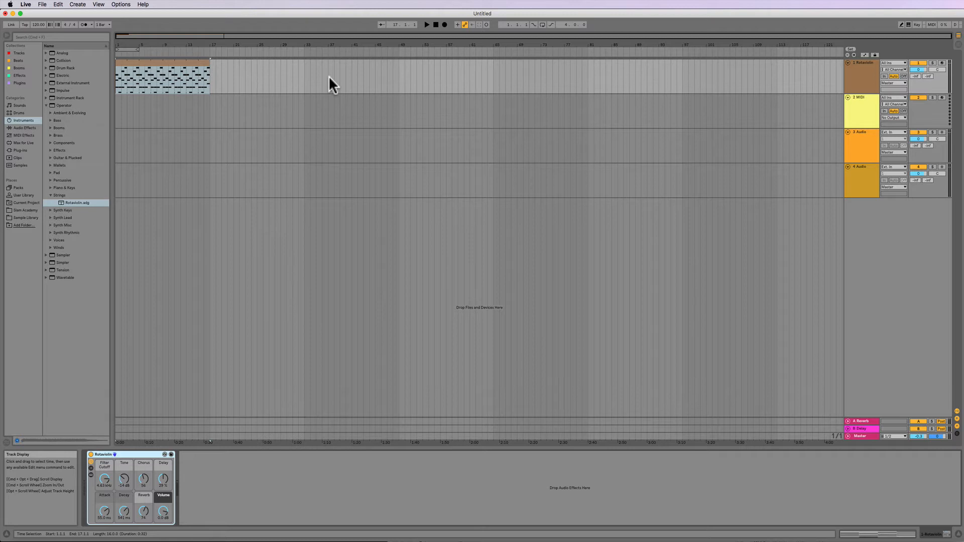
left_click(183, 61)
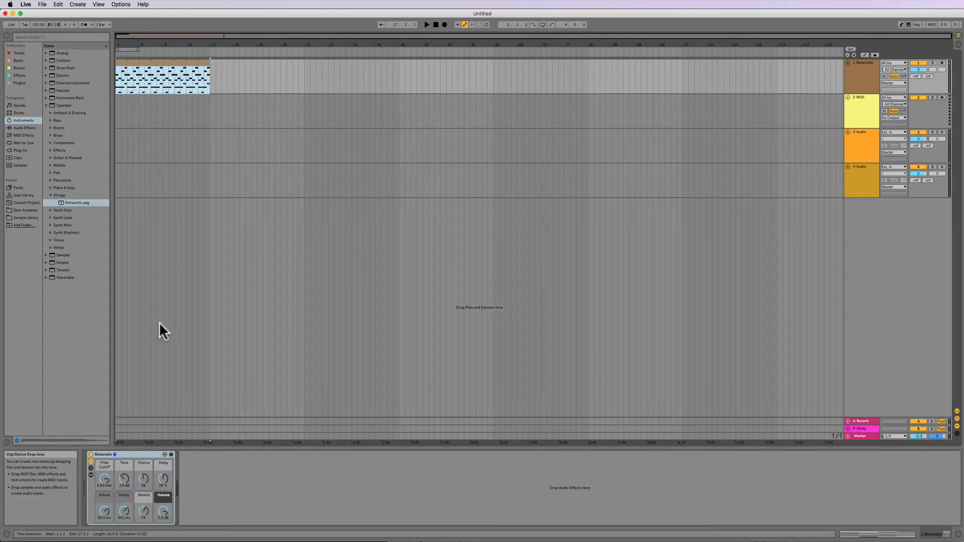
key("space")
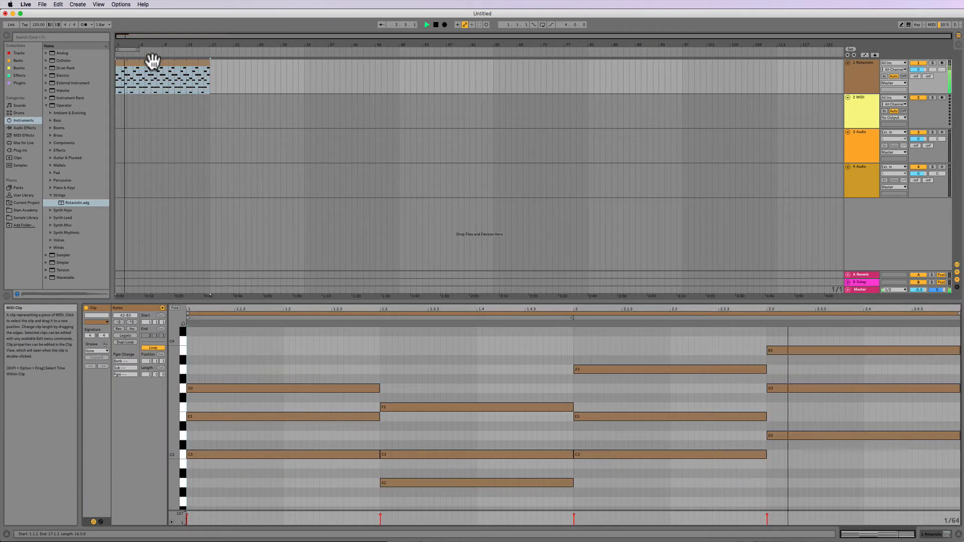
double_click(153, 64)
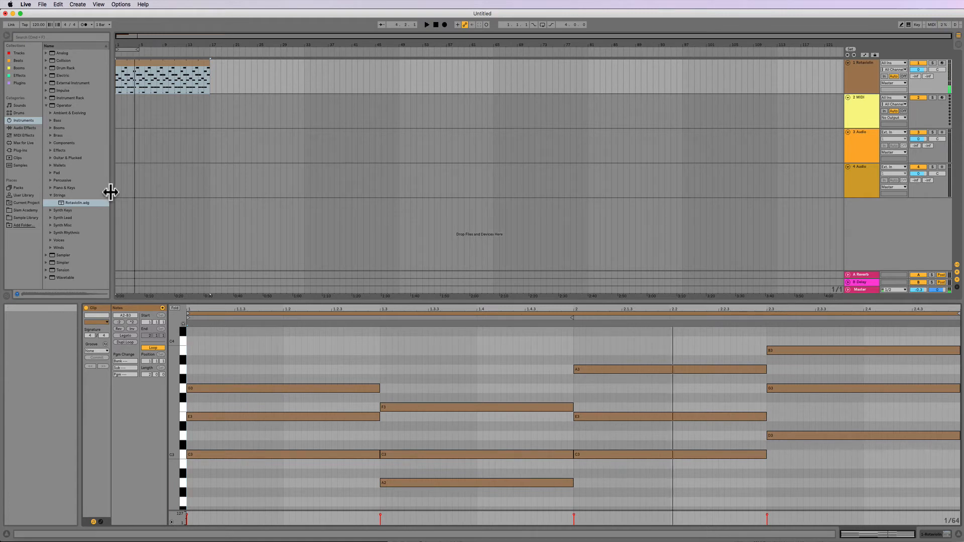
Step: Return to the Rotaviolin rack and show its chain list and devices
double_click(77, 202)
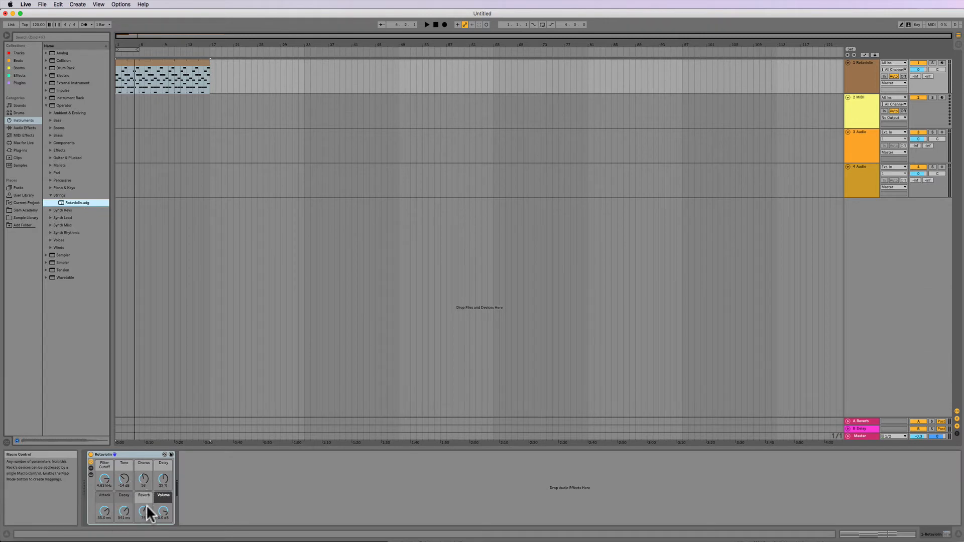
left_click(91, 467)
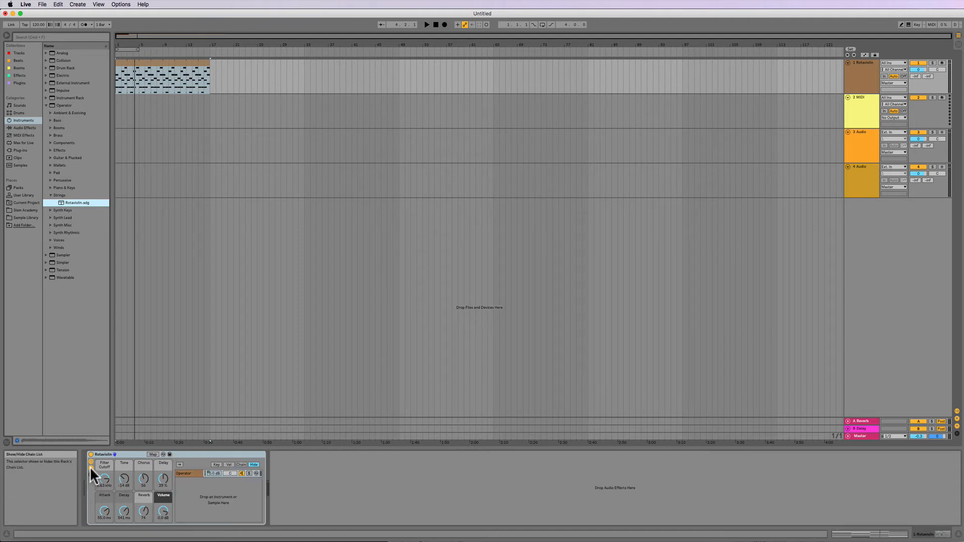
left_click(91, 475)
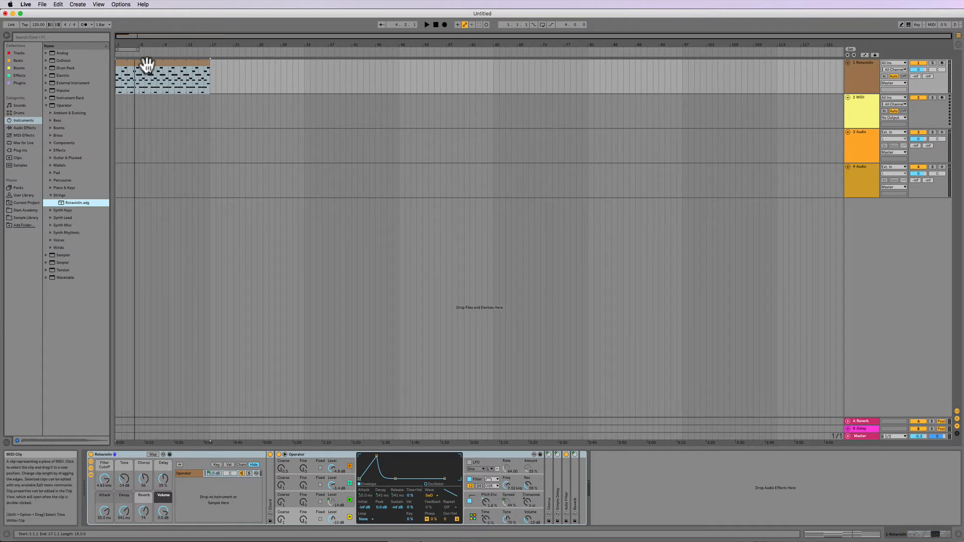
Step: Replace the first track's instrument with the Softchime preset from Operator's Synth Keys folder and play the clip
left_click(50, 209)
left_click(77, 210)
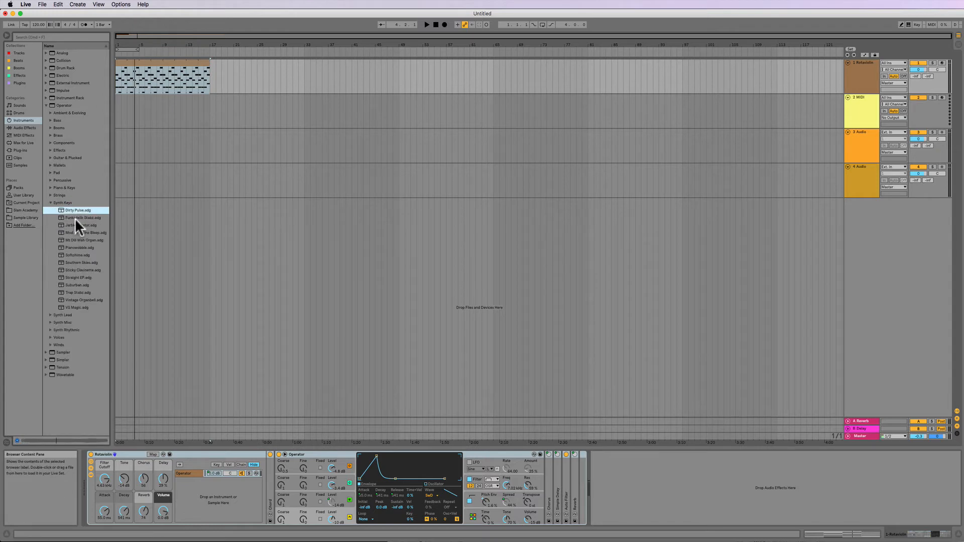
left_click(73, 255)
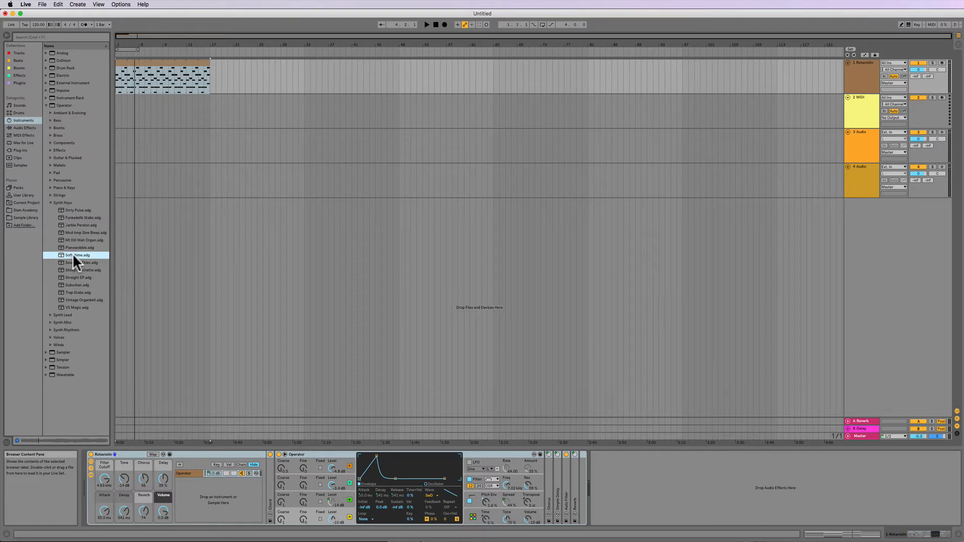
left_click_drag(72, 253, 155, 79)
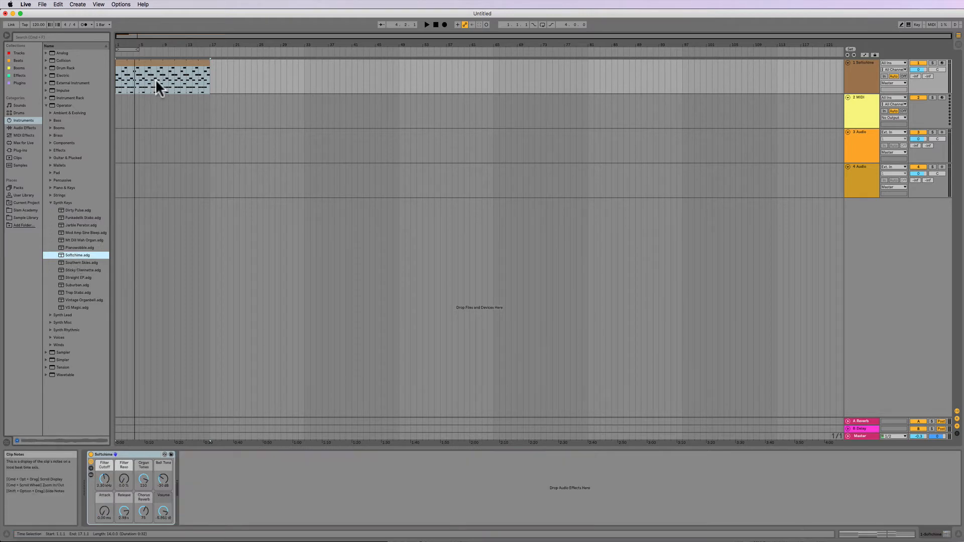
key("space")
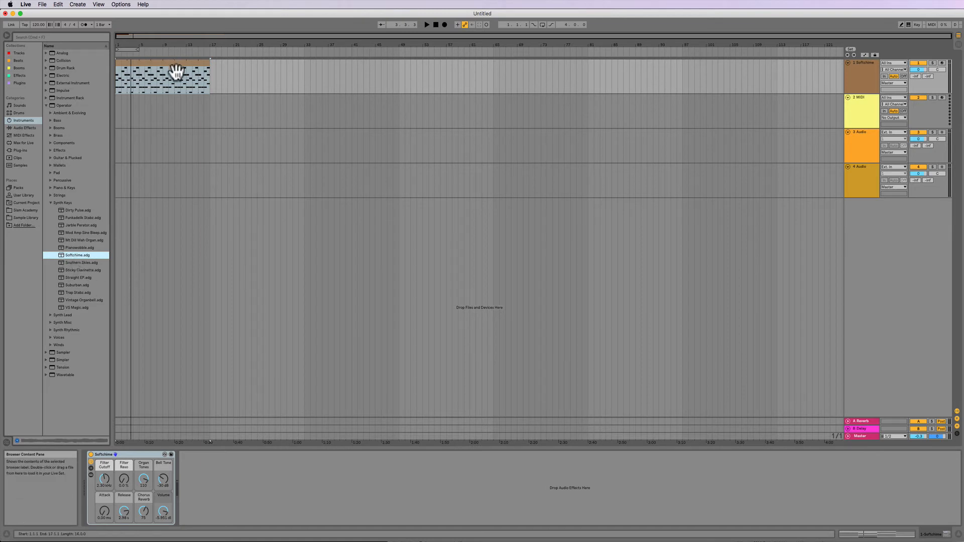
key("space")
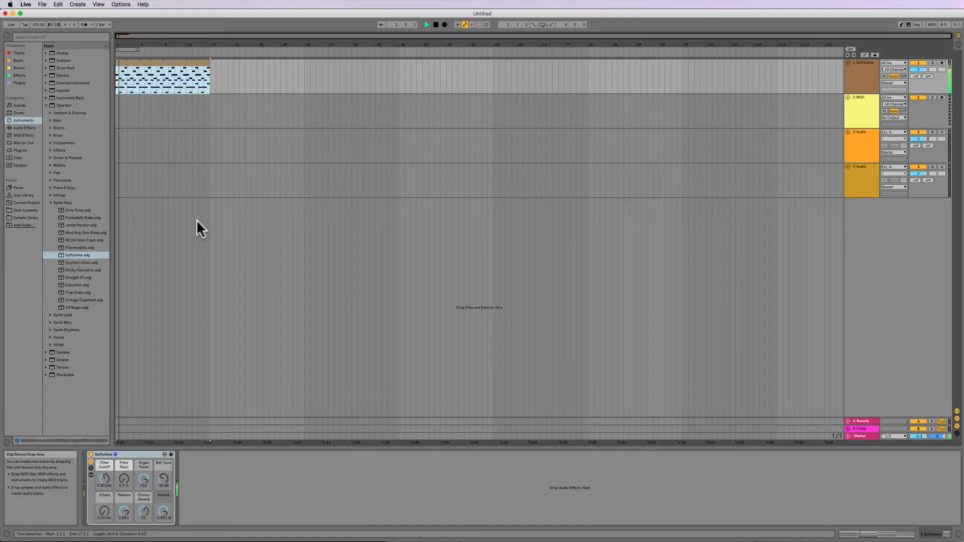
Step: Show the Softchime rack's chain list and devices, and unfold its Operator device
left_click(90, 467)
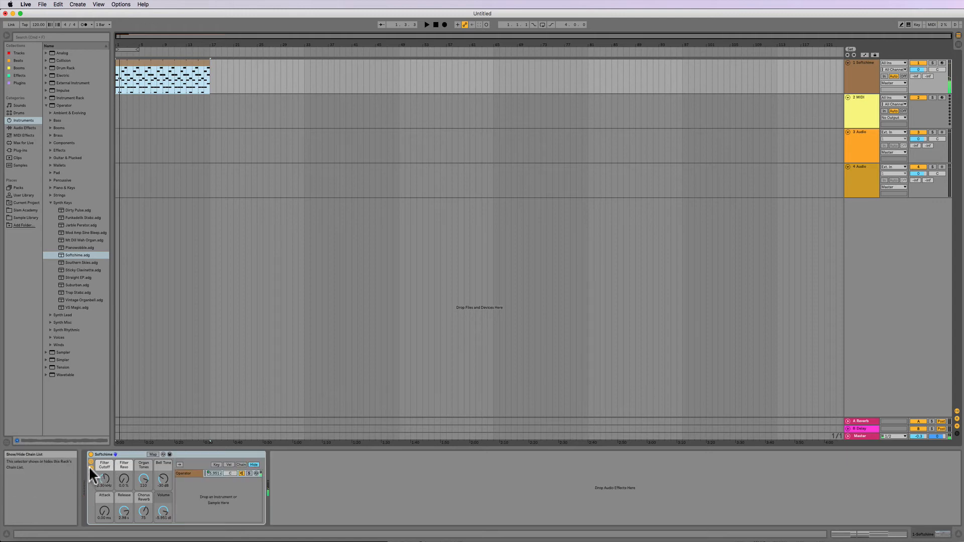
left_click(91, 474)
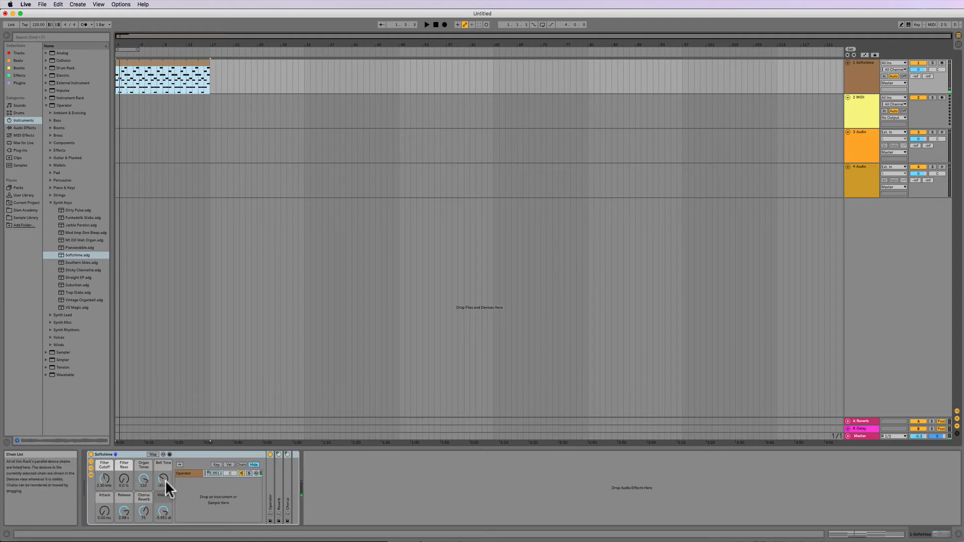
double_click(269, 502)
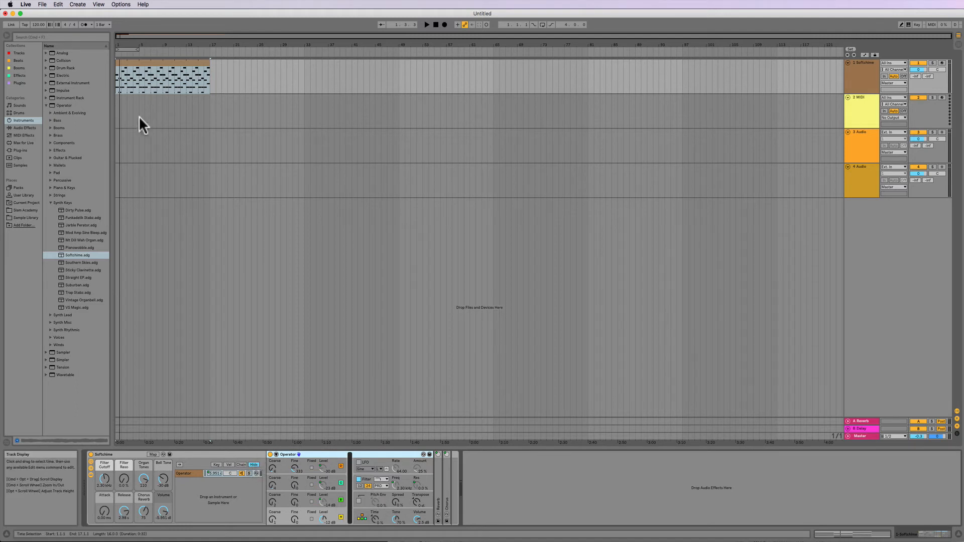
Step: Place the Clap Classy Crunch sample at the start of the first audio track
left_click(139, 61)
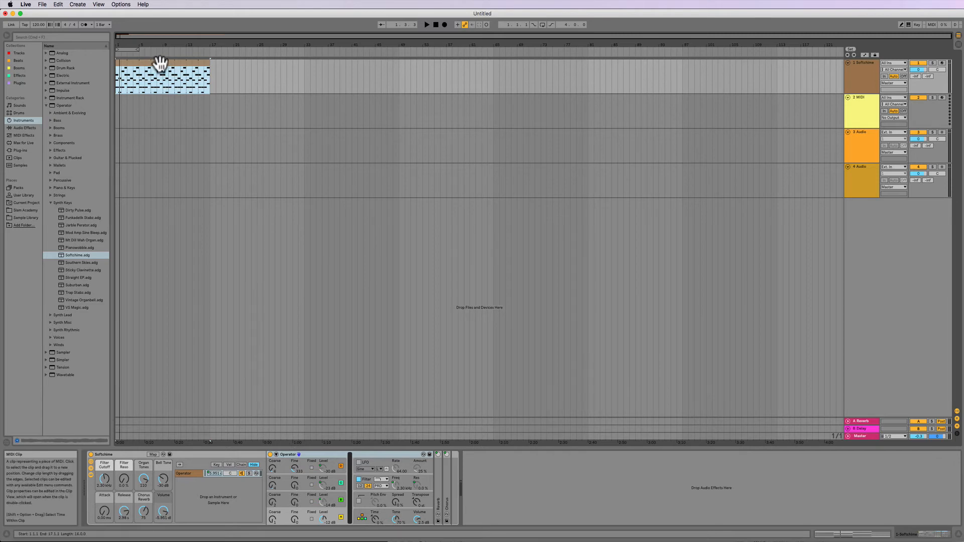
left_click(161, 141)
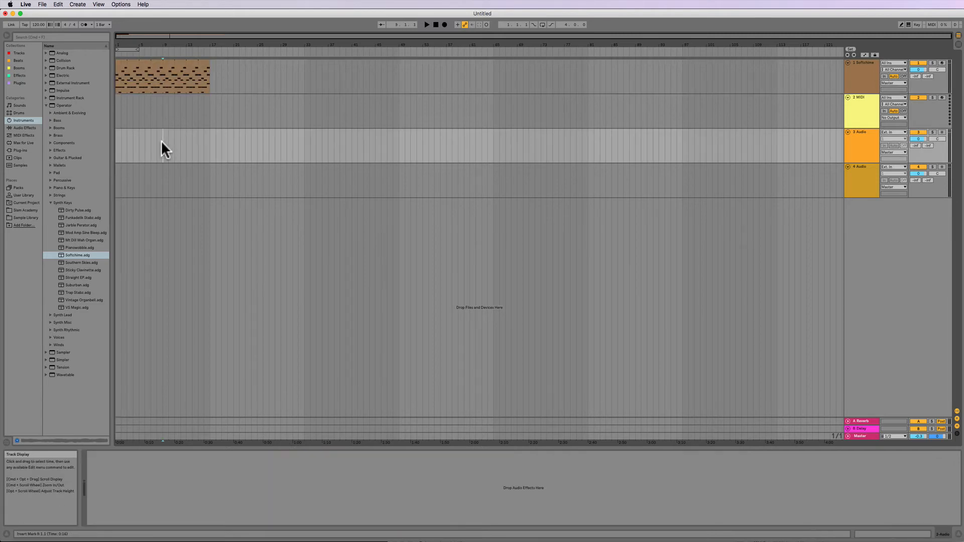
left_click(17, 164)
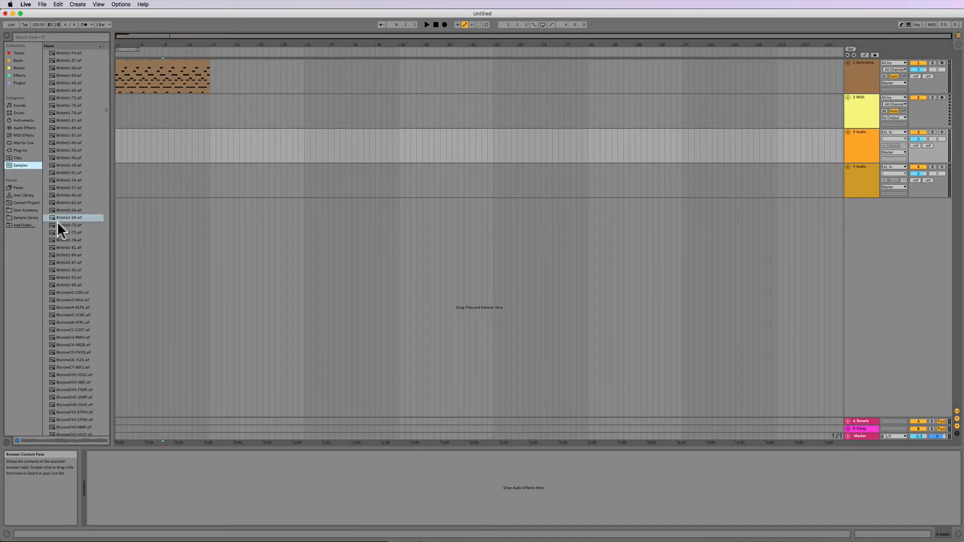
scroll(79, 318, "down", 15)
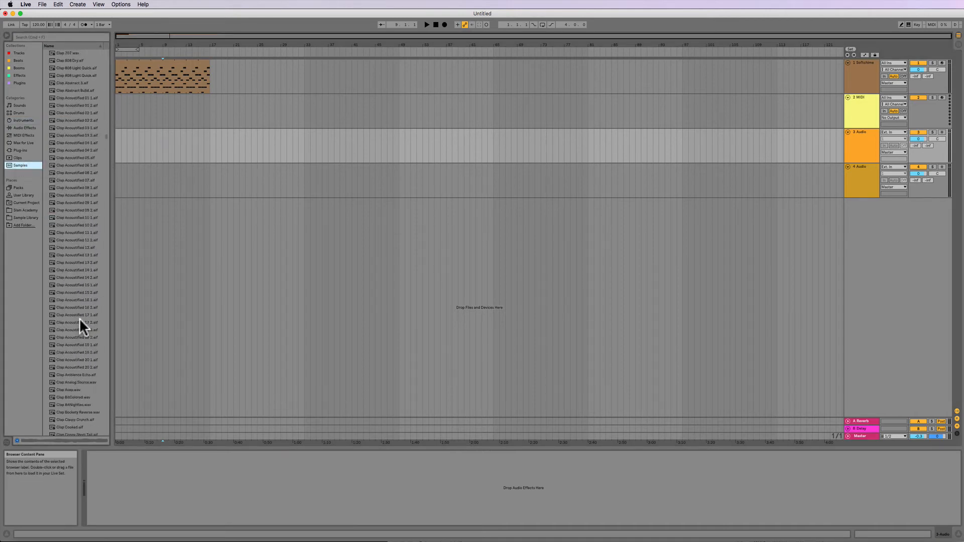
left_click(70, 307)
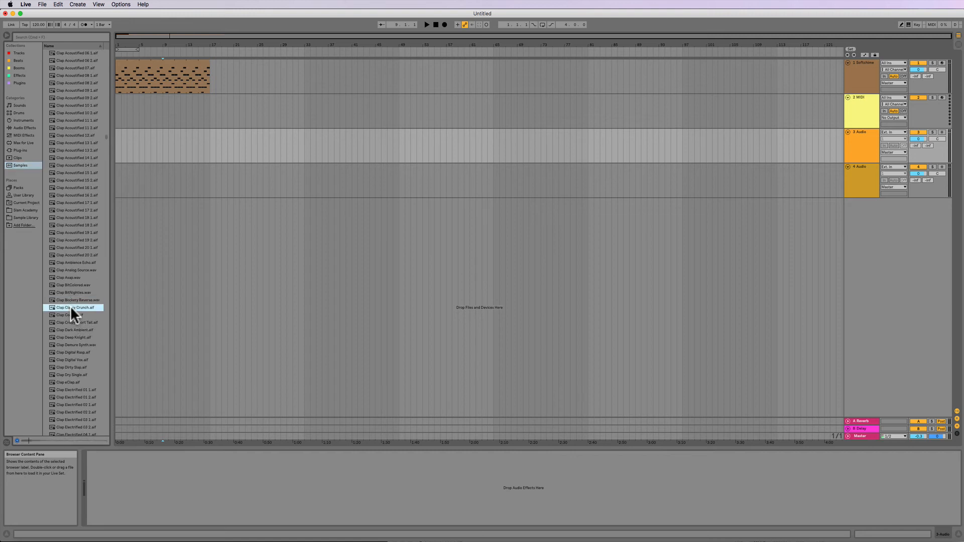
left_click_drag(68, 305, 117, 146)
left_click_drag(119, 147, 116, 146)
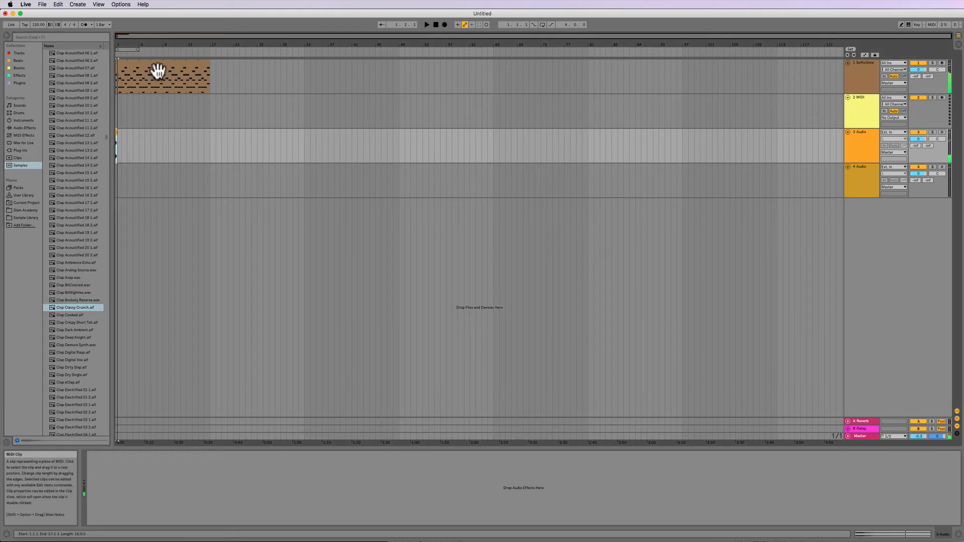
Step: Position the clap clip on beat 2 of the first bar and a copy of it on beat 4
mouse_move(132, 47)
left_mouse_down()
mouse_move(131, 100)
mouse_move(143, 50)
left_mouse_up()
mouse_move(121, 130)
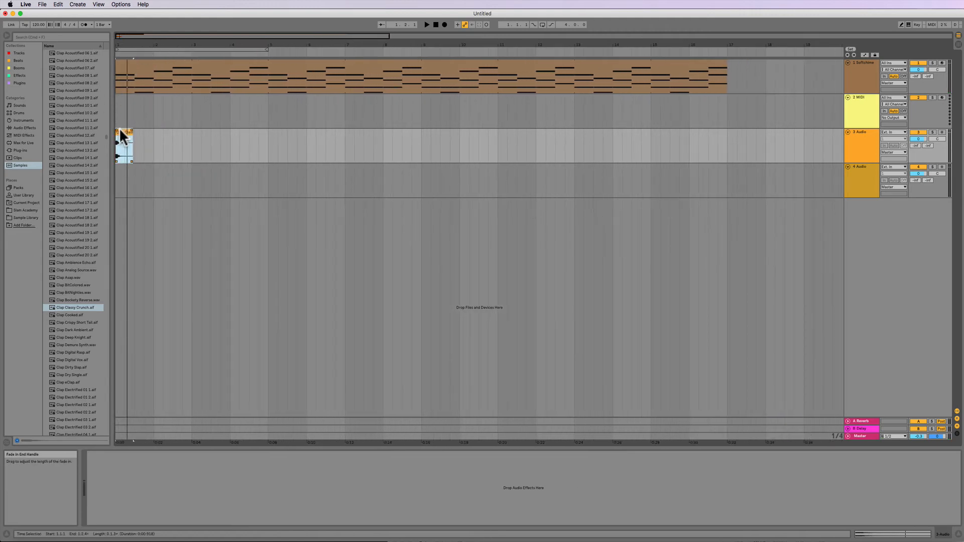
mouse_move(120, 129)
left_mouse_down()
mouse_move(160, 130)
mouse_move(108, 132)
left_mouse_up()
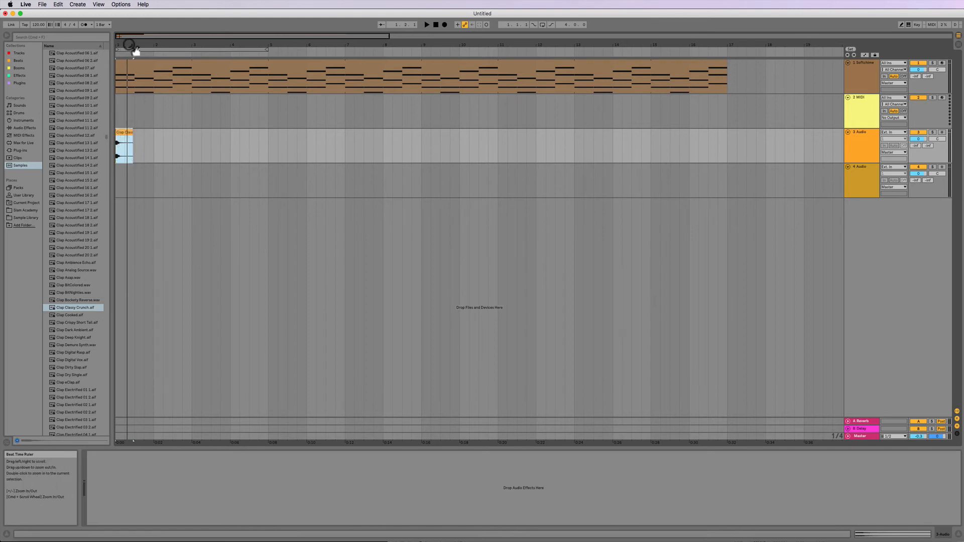
left_click_drag(129, 43, 193, 50)
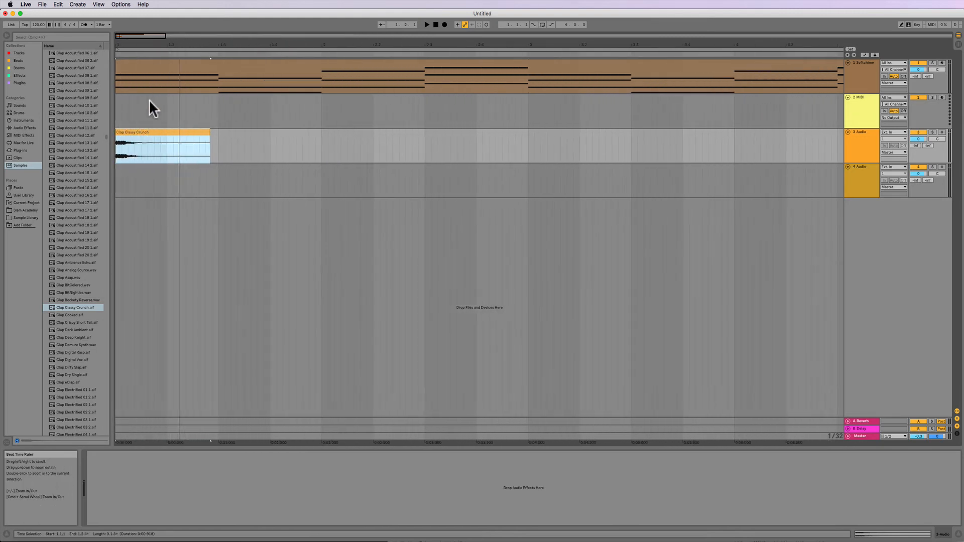
left_click_drag(142, 130, 352, 149)
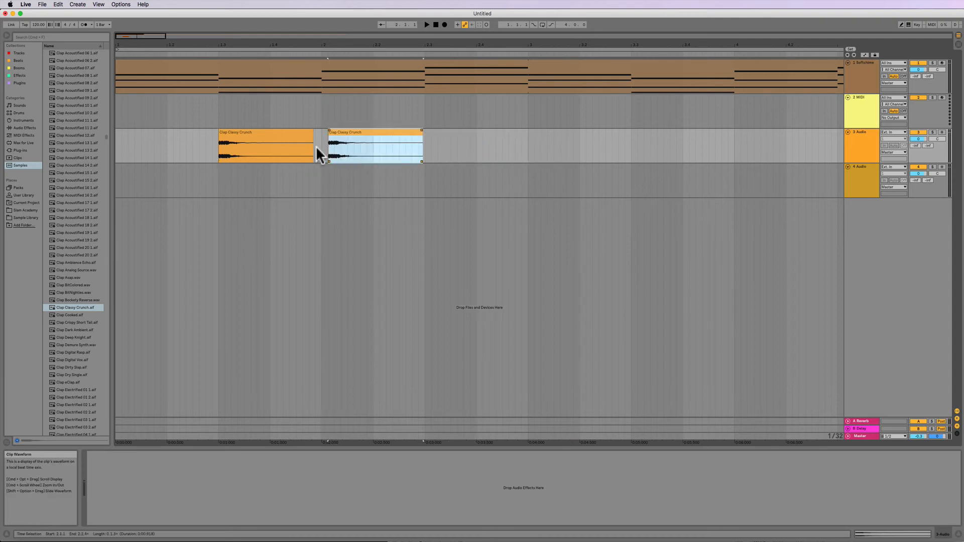
left_click_drag(271, 133, 218, 137)
left_click_drag(357, 131, 301, 134)
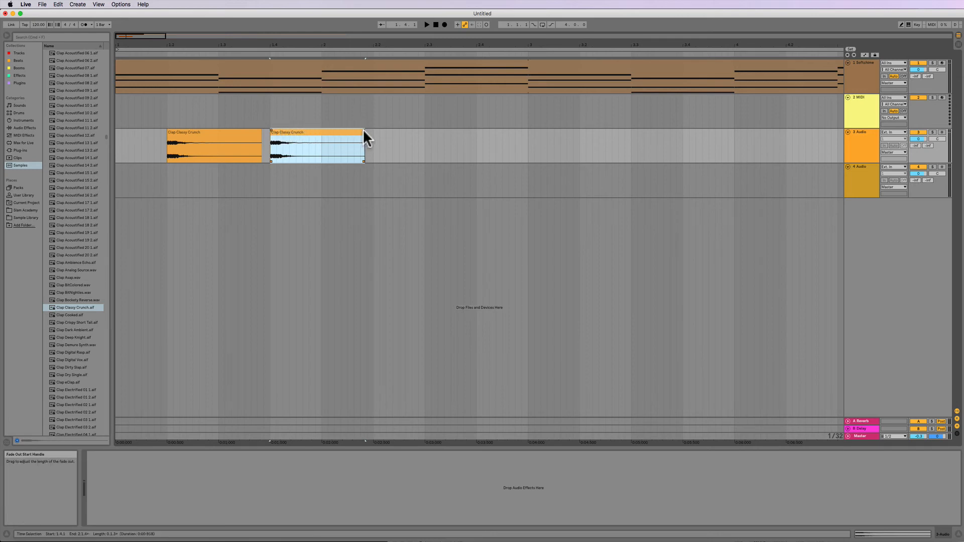
Step: Delete the part of the second clap clip that extends past the start of bar 2
left_click(322, 149)
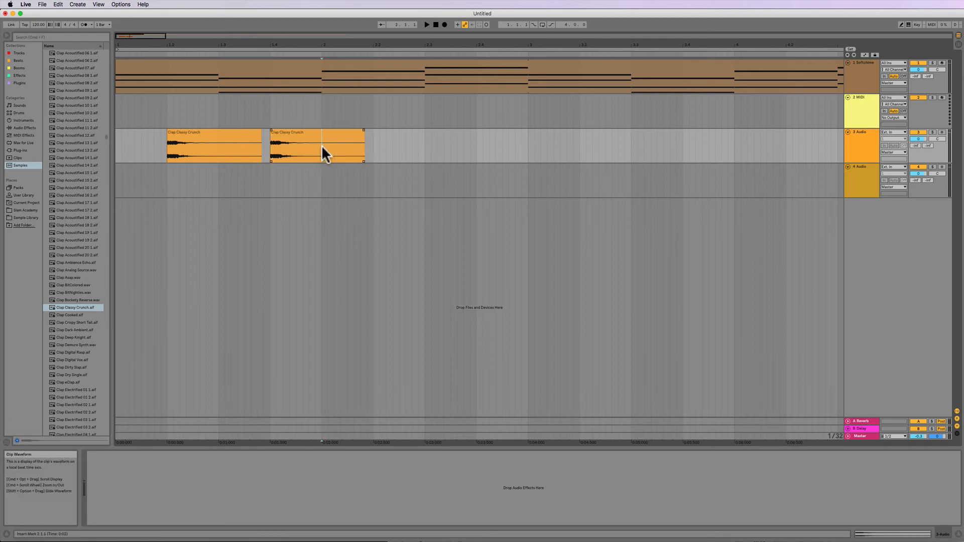
left_click_drag(322, 146, 367, 146)
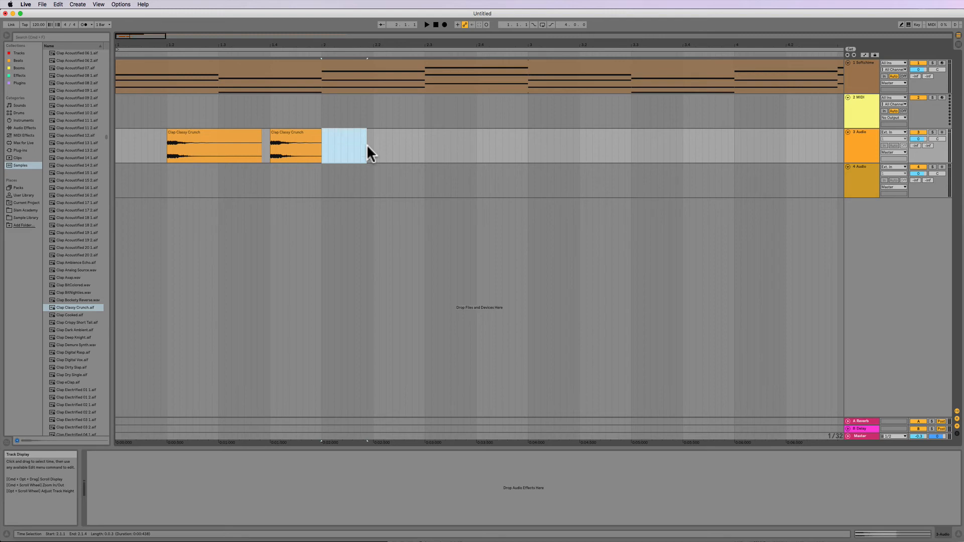
key("Delete")
left_click(360, 146)
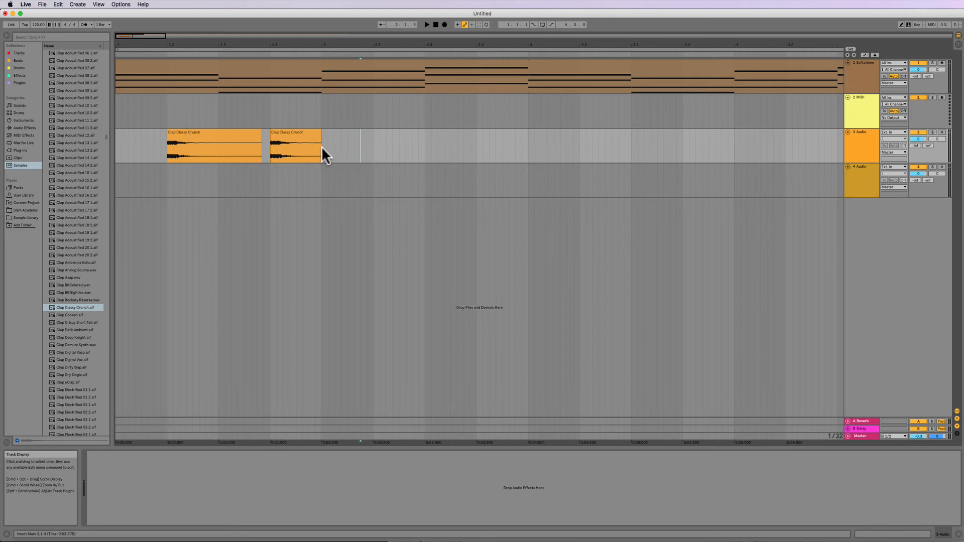
Step: Copy the two clap clips onto beats 2 and 4 of the second bar, and remove the copies
left_click_drag(322, 146, 198, 144)
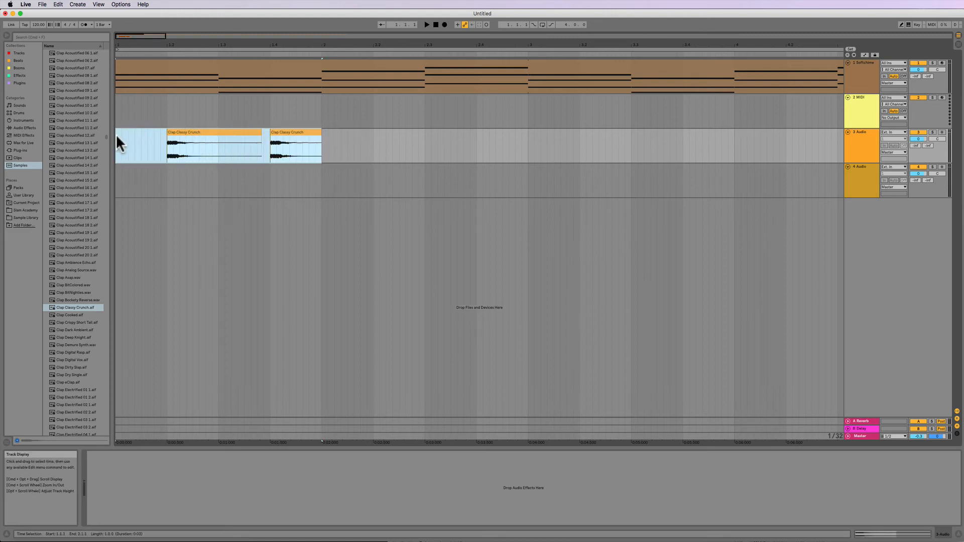
left_click(327, 143)
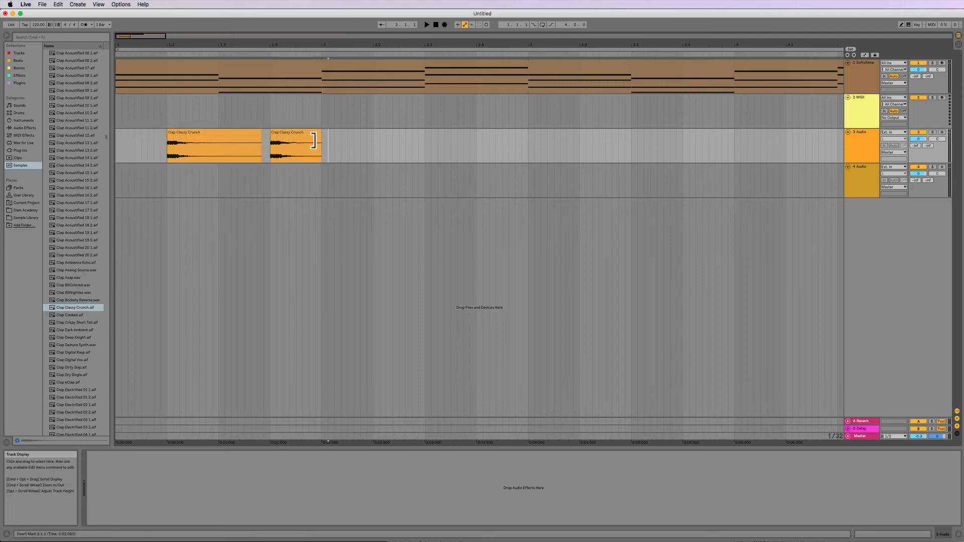
left_click(205, 132)
left_click(293, 131, "shift")
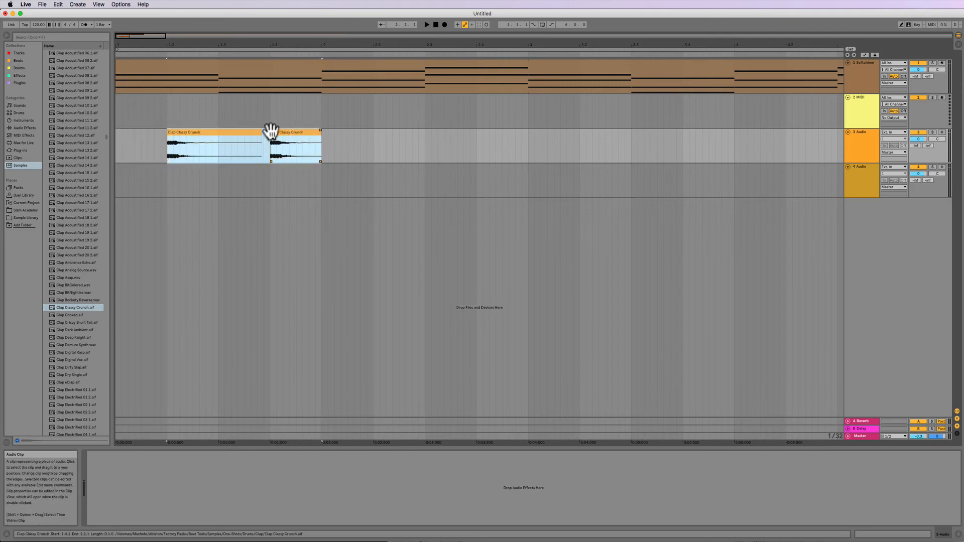
left_click_drag(197, 131, 403, 148)
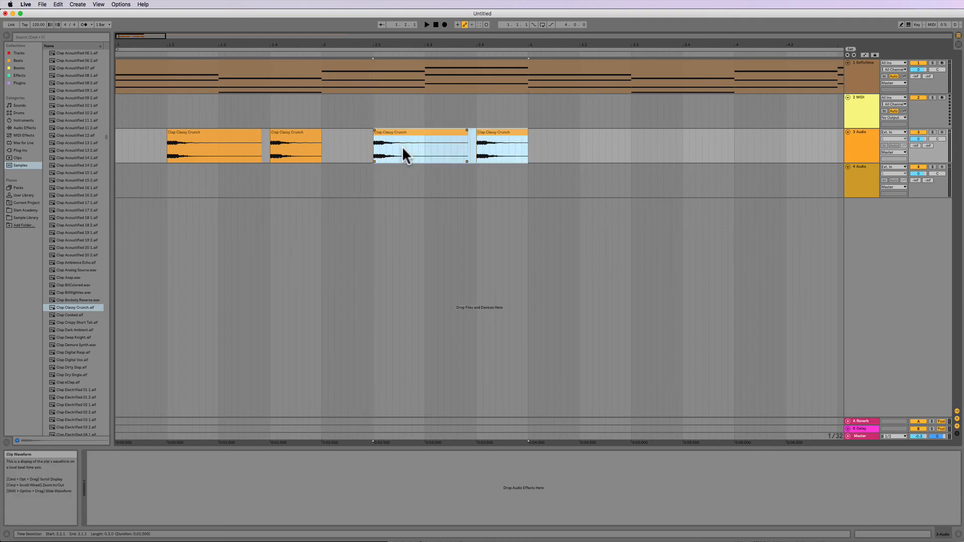
key("Delete")
left_click(339, 148)
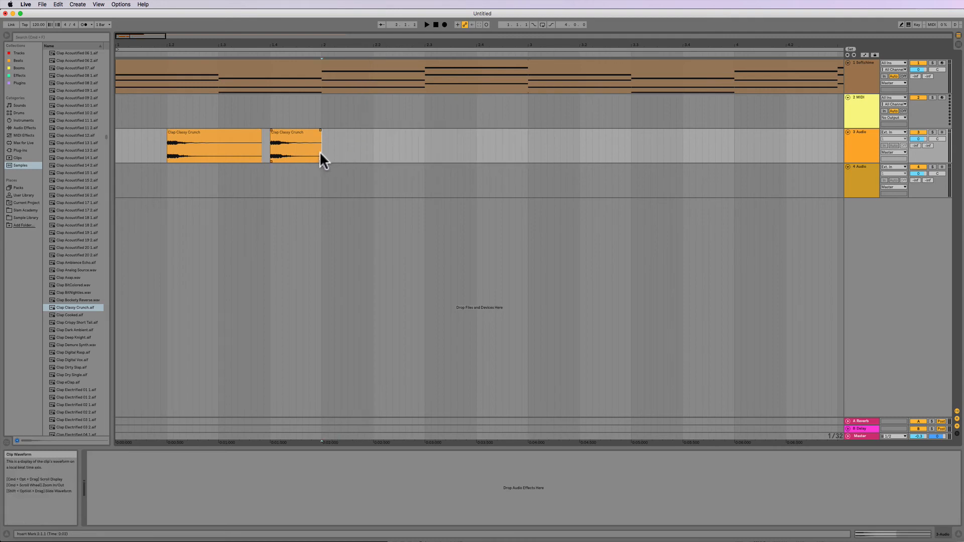
Step: Consolidate the full first bar of claps into one clip and turn on looping for that clip
left_click_drag(319, 152, 134, 140)
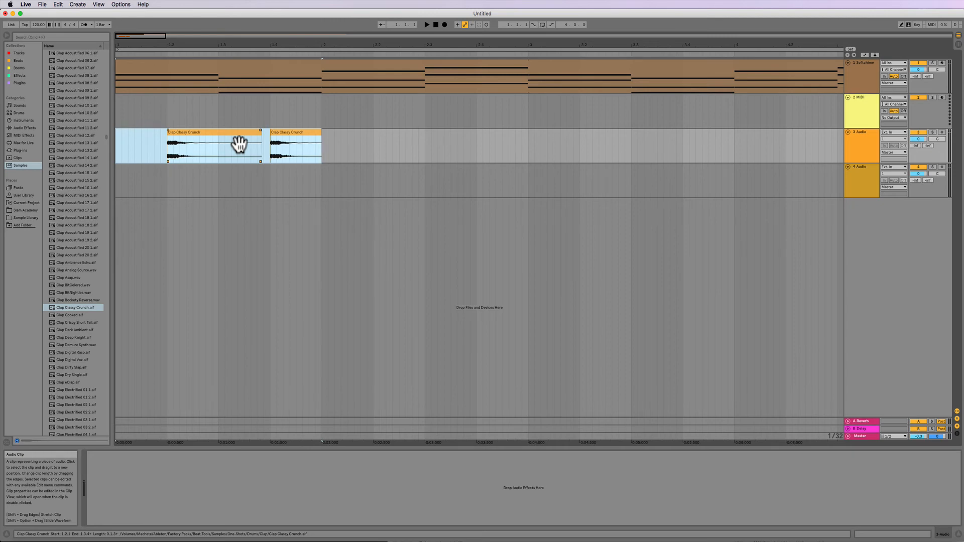
key("super+j")
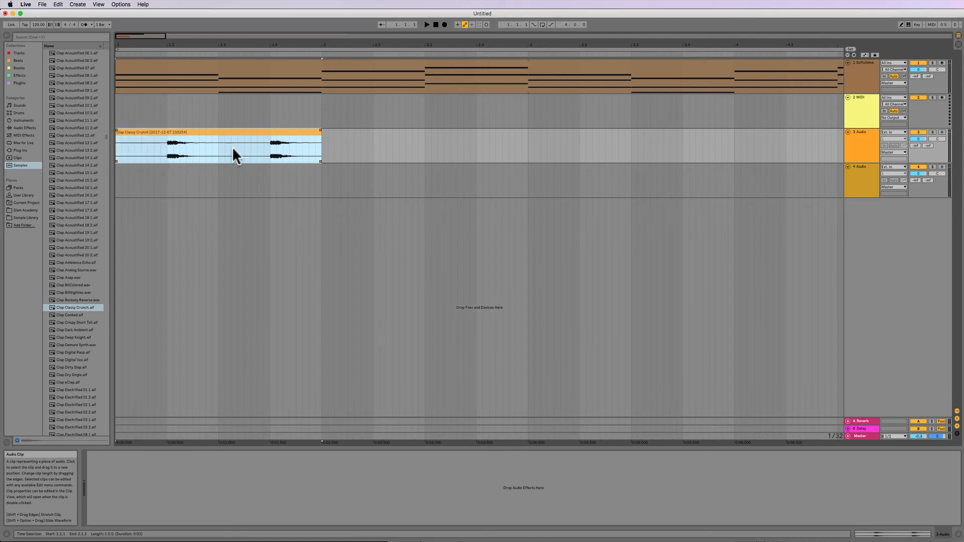
double_click(155, 133)
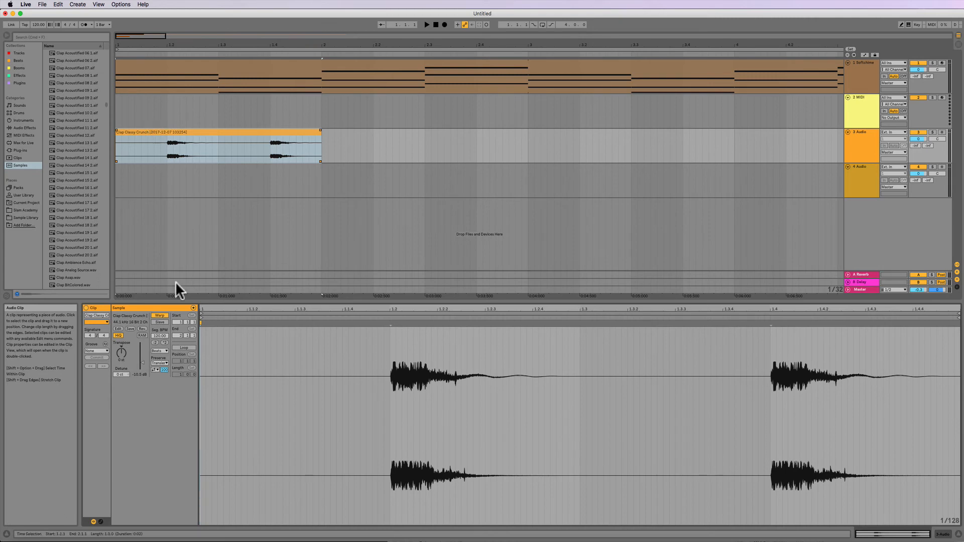
left_click(184, 346)
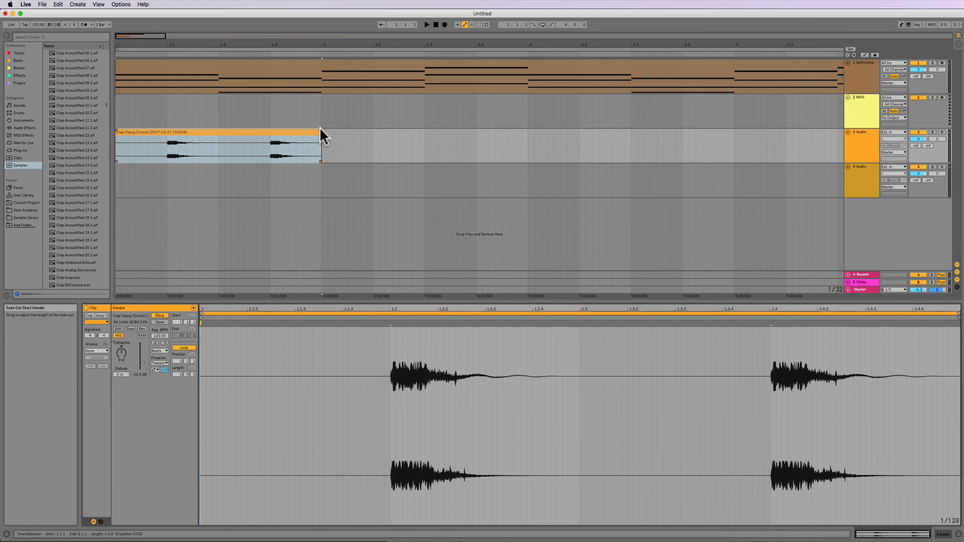
Step: Extend the looped clap clip to about bar 17, where the chord clip ends
left_click(335, 144)
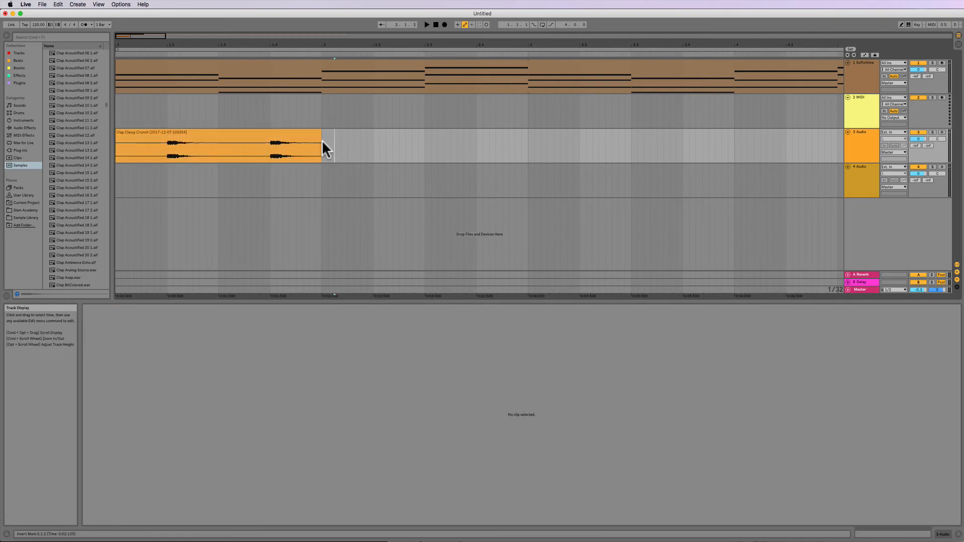
left_click(303, 131)
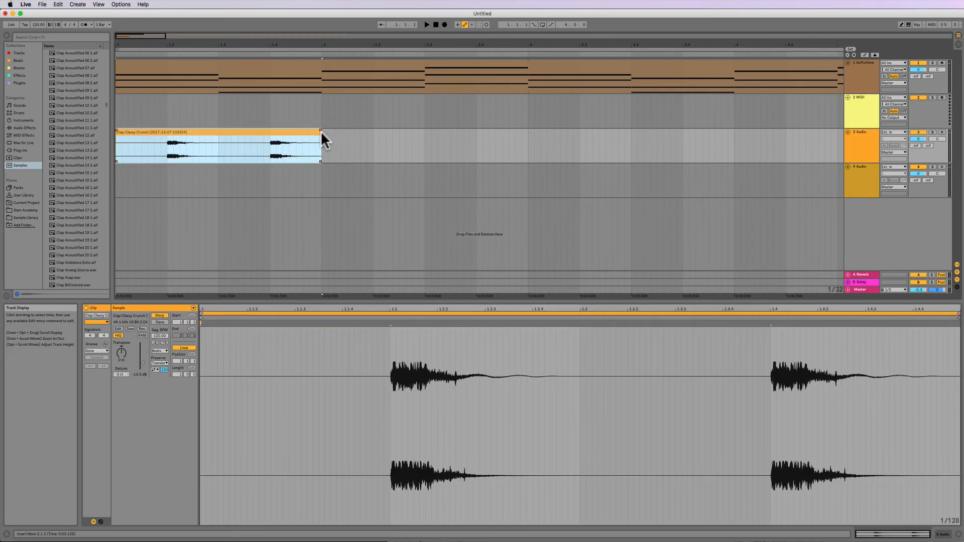
left_click_drag(320, 130, 845, 141)
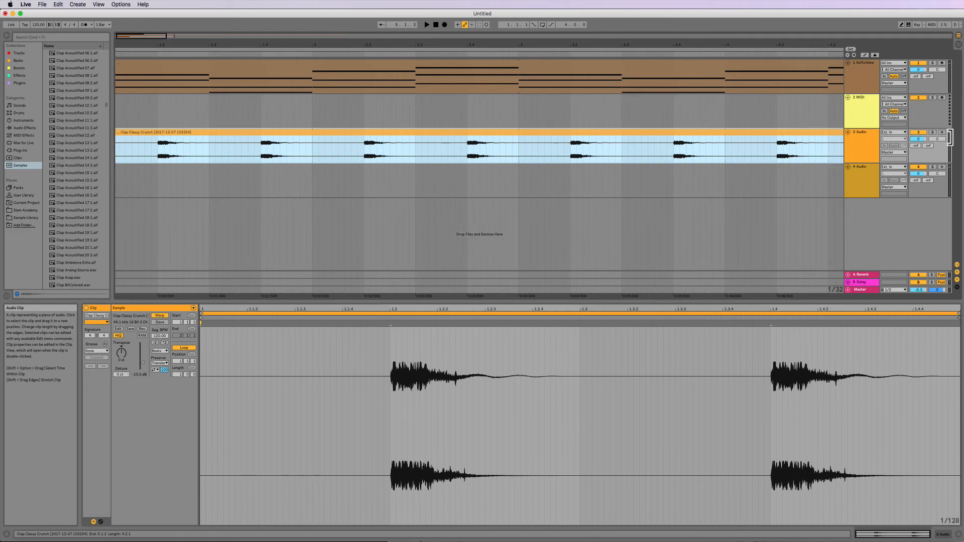
left_click_drag(615, 44, 615, 80)
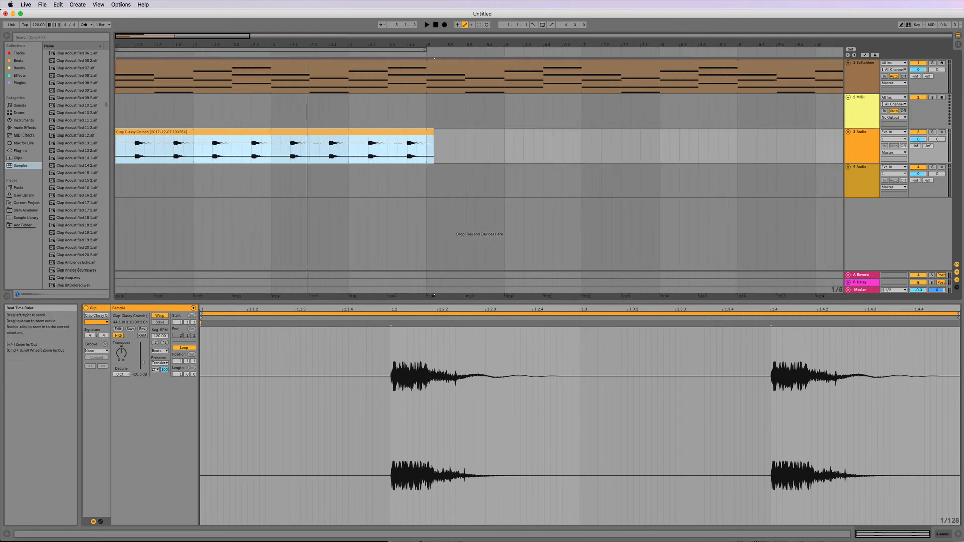
left_click_drag(307, 44, 160, 45)
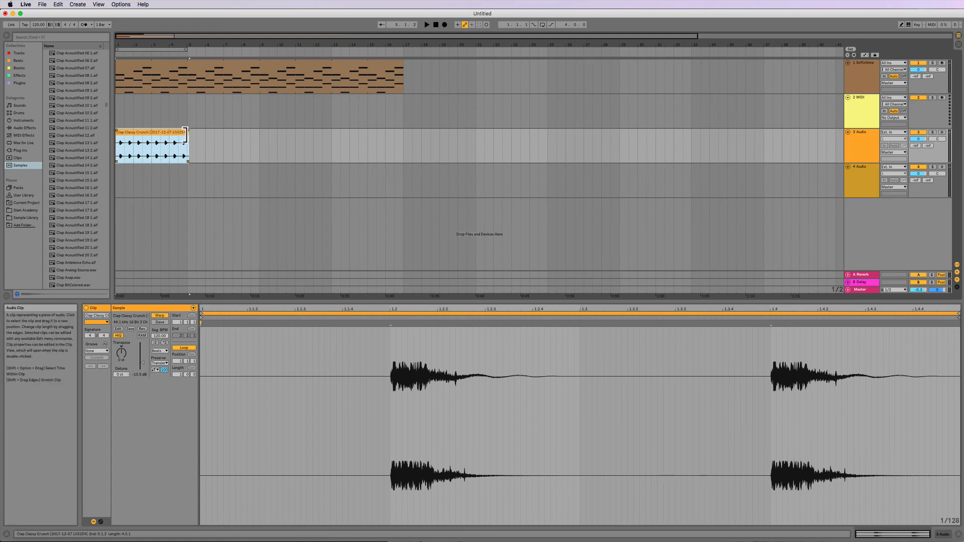
left_click_drag(188, 137, 405, 136)
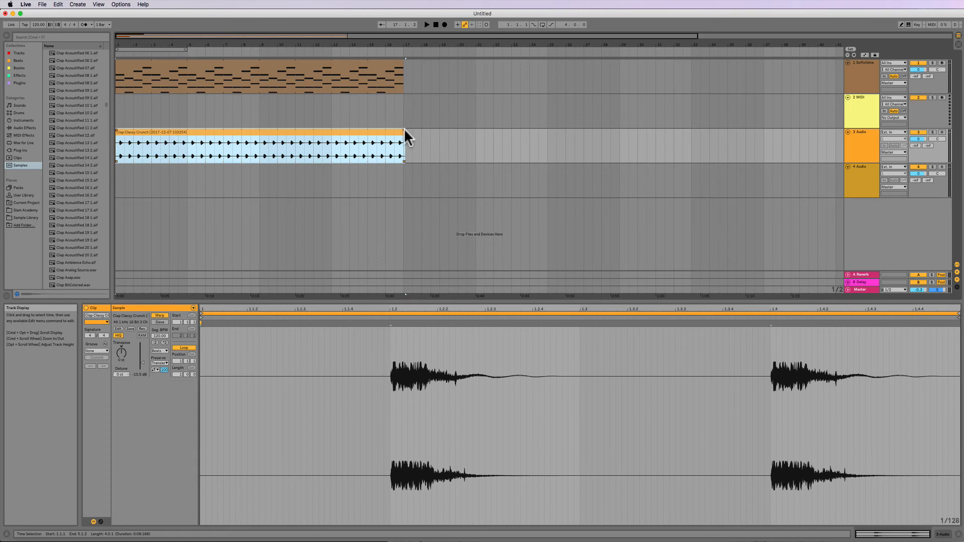
left_click(420, 144)
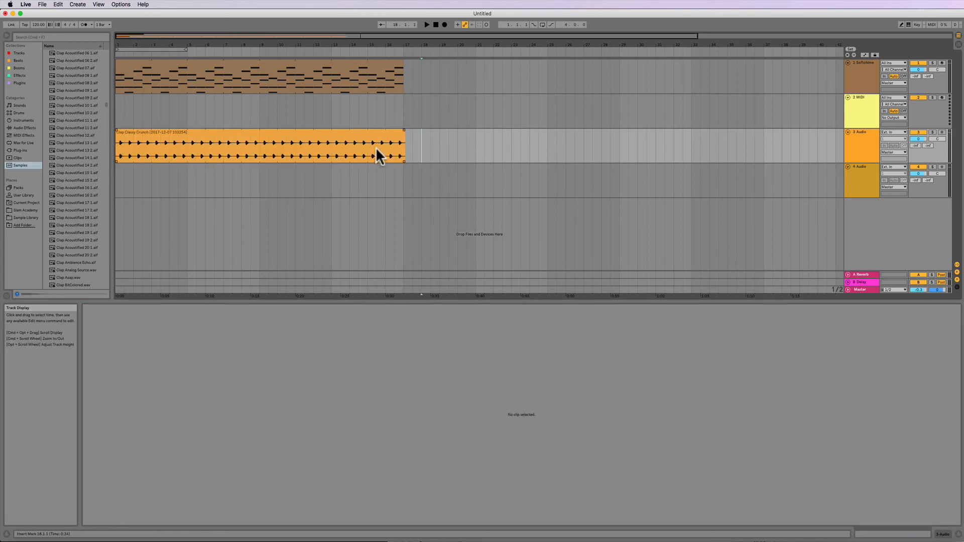
Step: Play the chords and claps together from the beginning of the arrangement
key("space")
key("space")
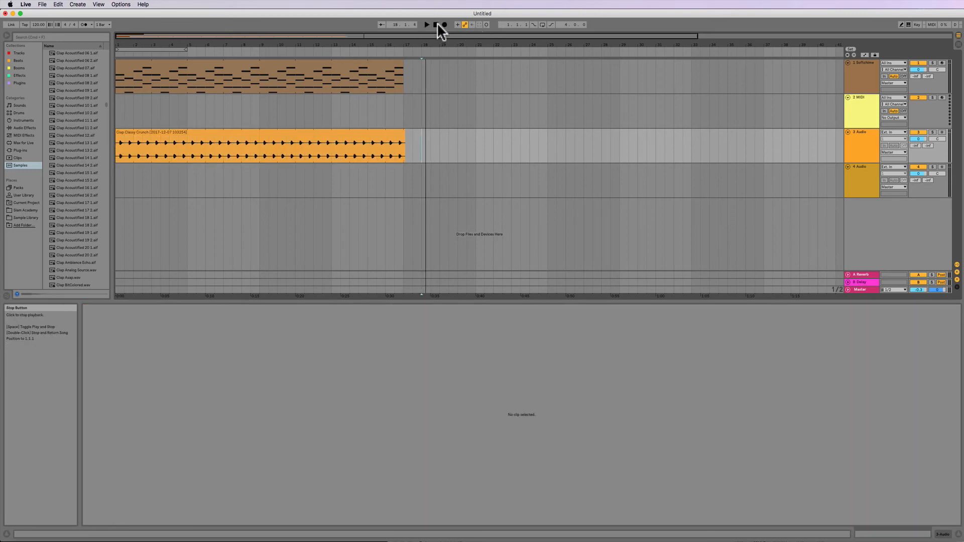
double_click(435, 25)
key("space")
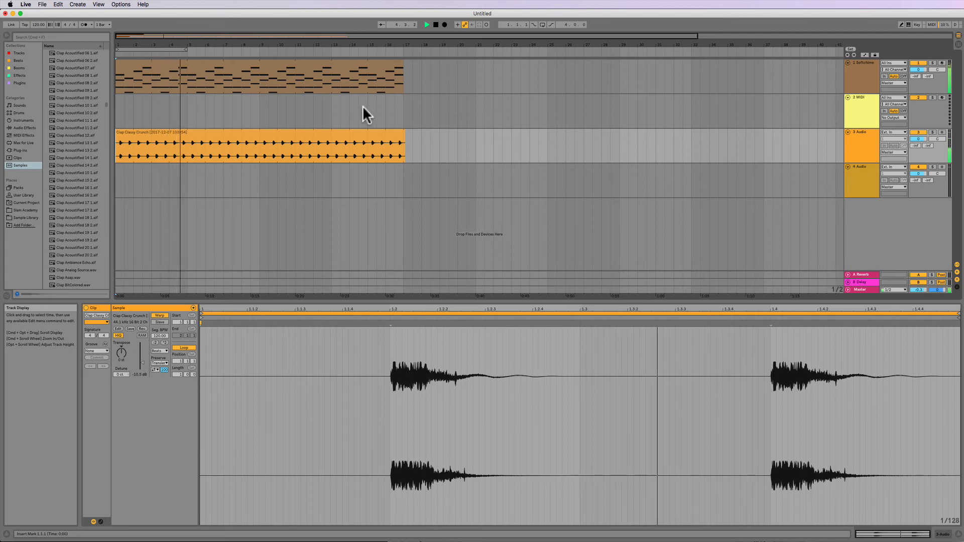
key("space")
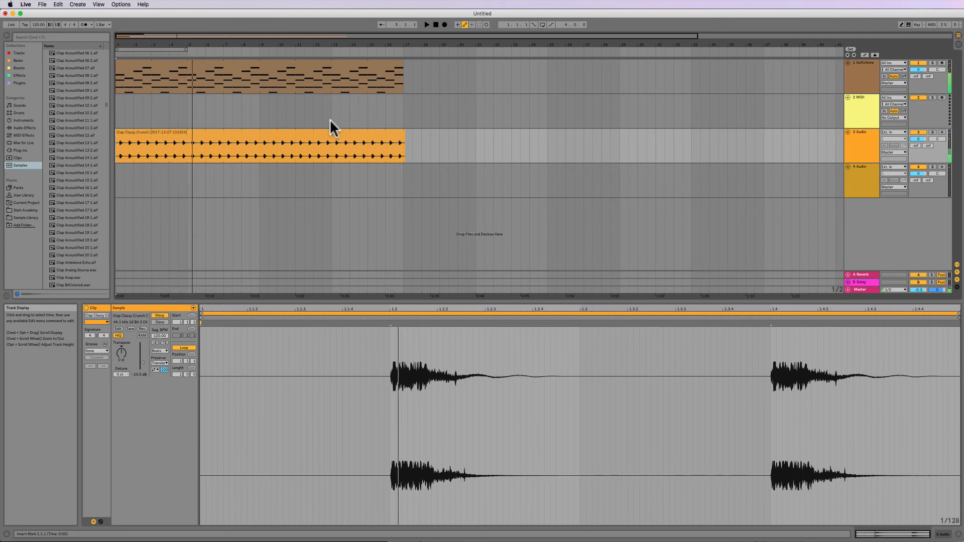
Step: Open the notes of the chord clip on the first track
left_click(318, 134)
left_click(254, 75)
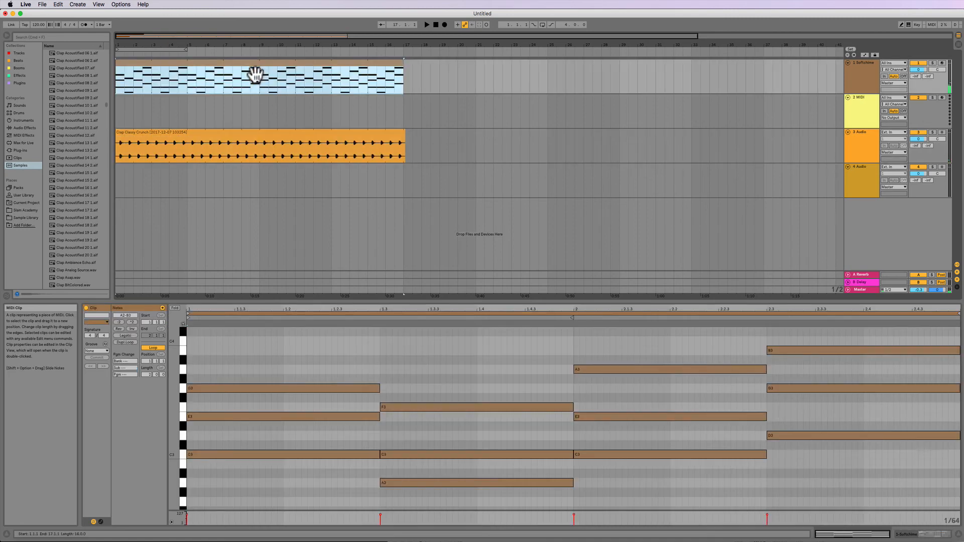
double_click(227, 62)
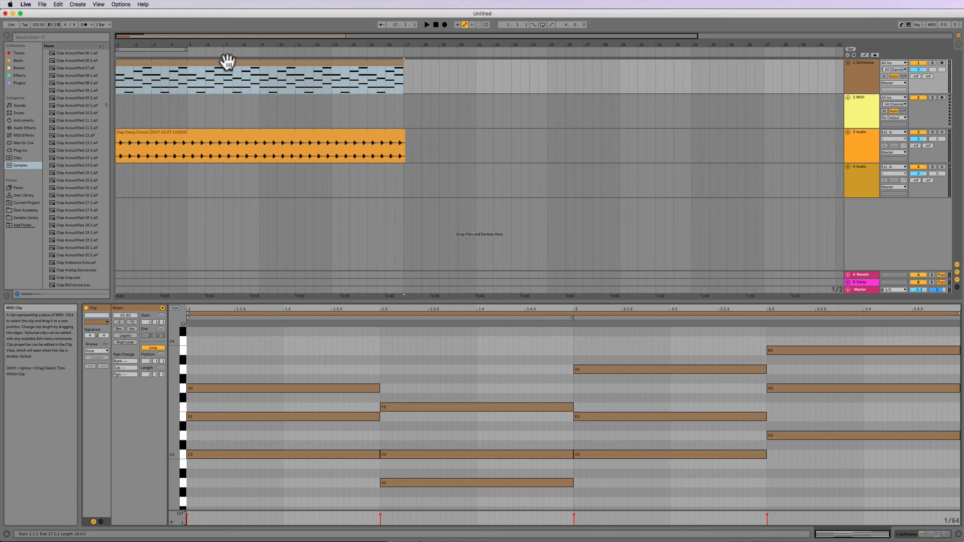
Step: Compare the chord clip's notes with the first track's device chain, leaving the device chain shown
left_click(227, 62)
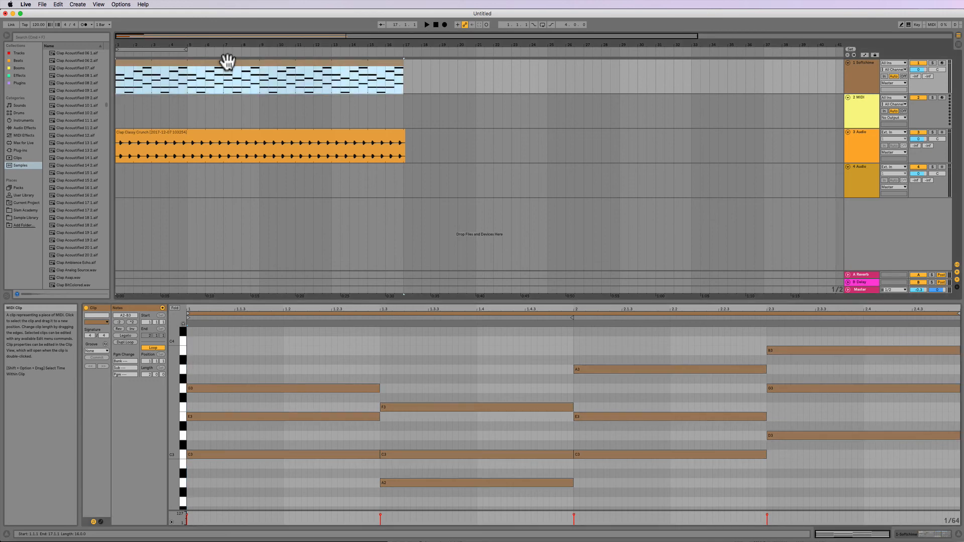
key("shift+Tab")
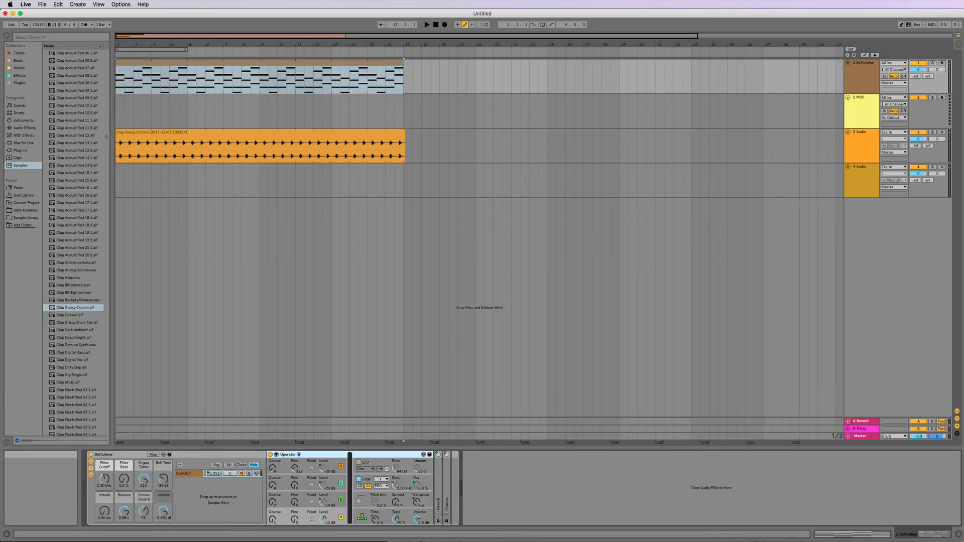
double_click(223, 64)
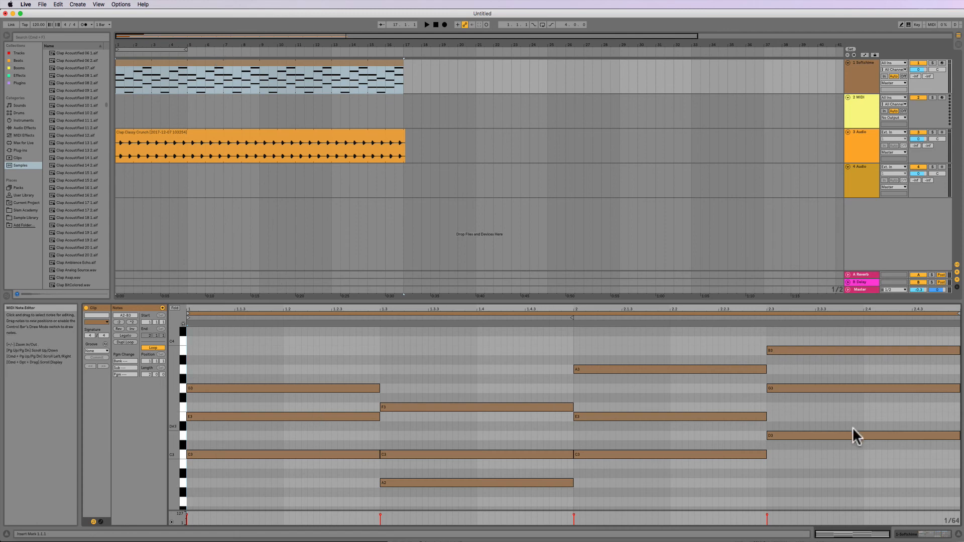
left_click(918, 535)
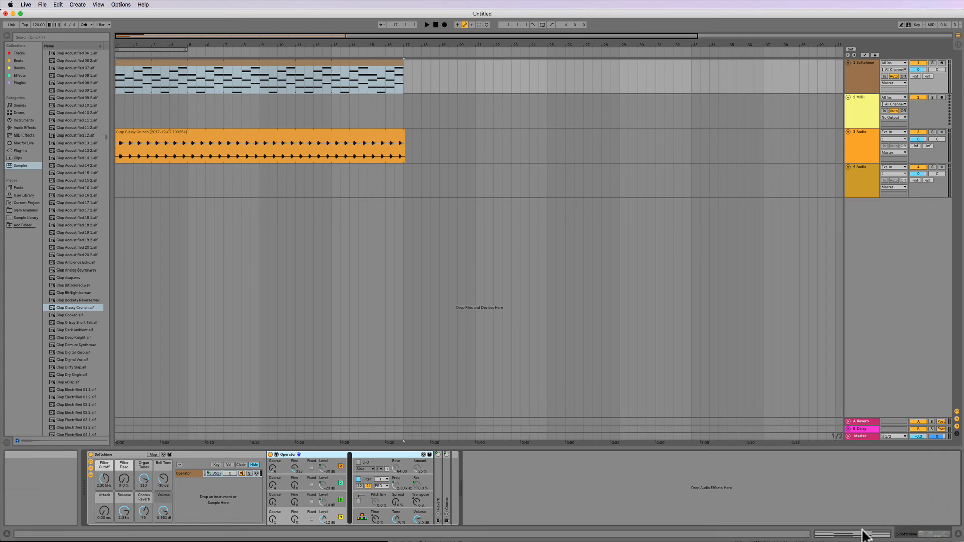
left_click(924, 534)
left_click(923, 534)
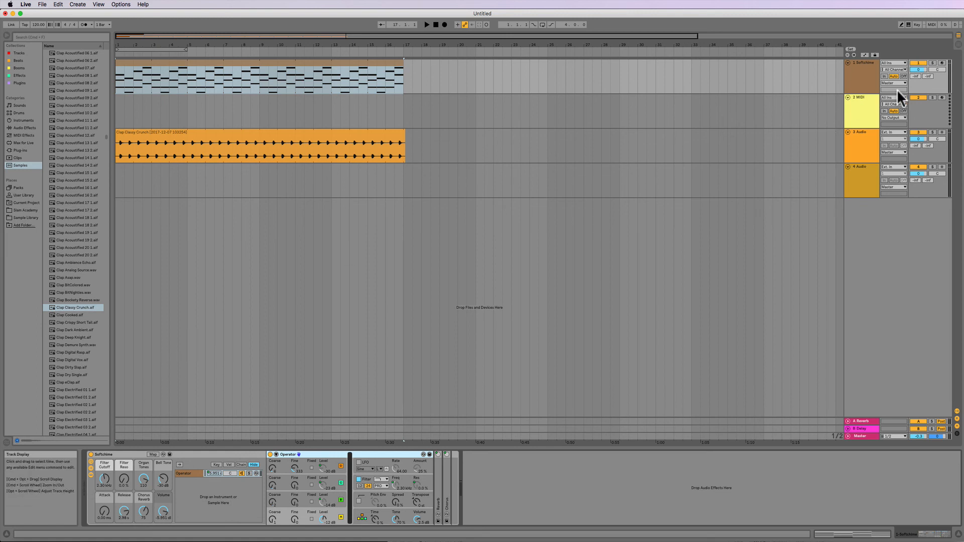
Step: Play the arrangement briefly from the start to check the signal level leaving the first track's device chain
key("space")
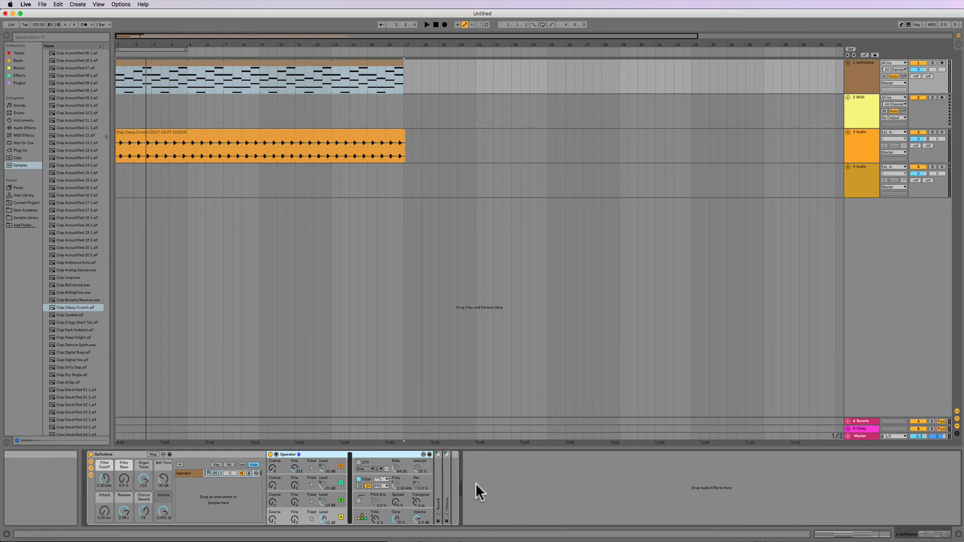
key("space")
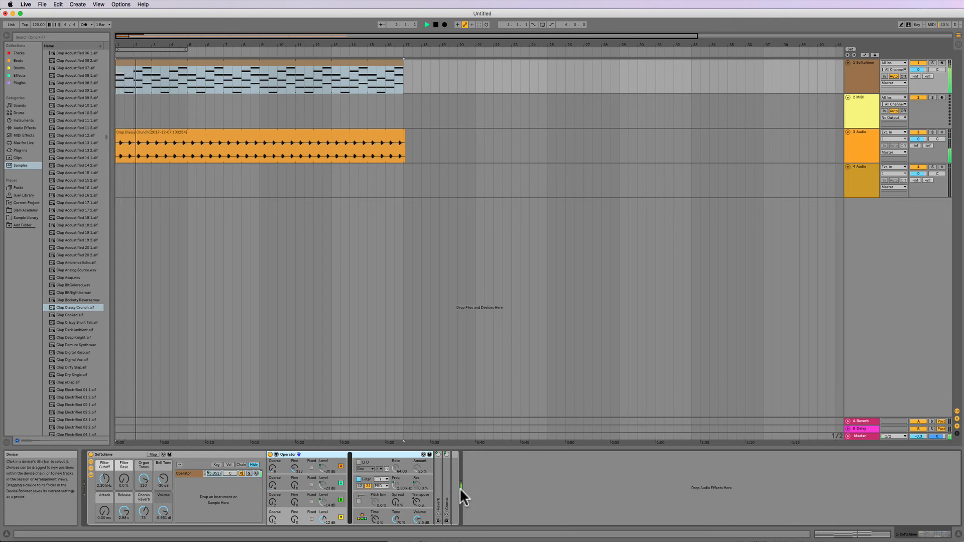
key("space")
Step: Show the clap track's empty effects chain and play the arrangement briefly to check its incoming audio level
left_click(278, 134)
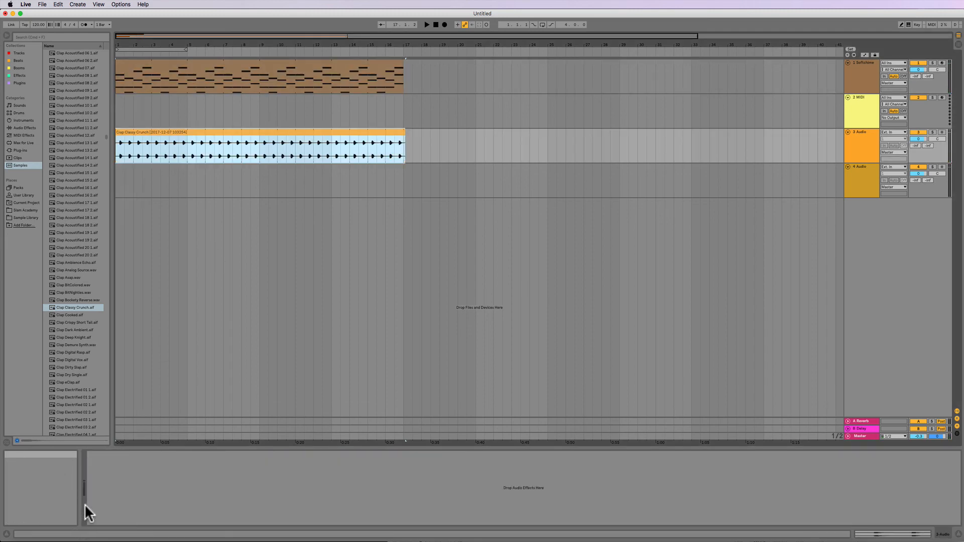
key("space")
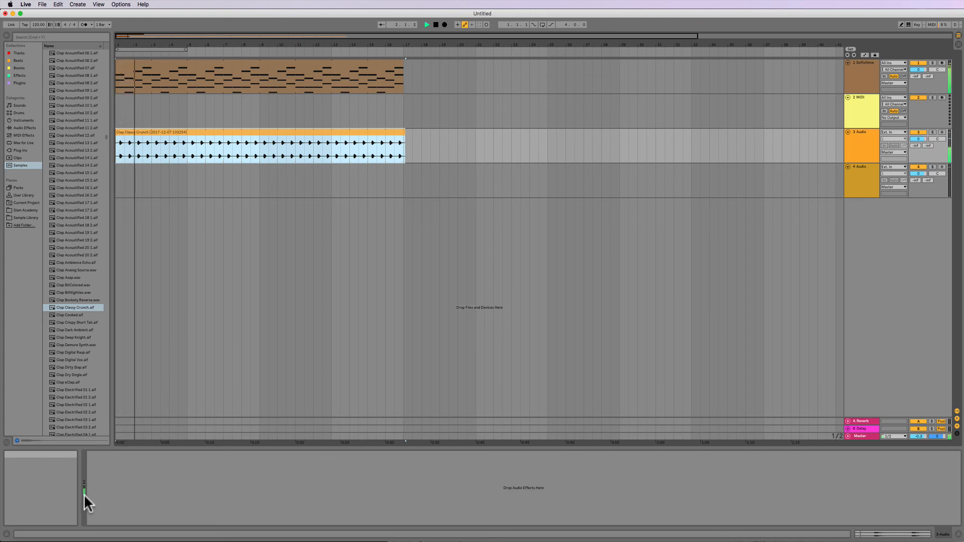
key("space")
Step: Select the chord clip again to show the first track's instrument and the empty effects area after it
left_click(173, 63)
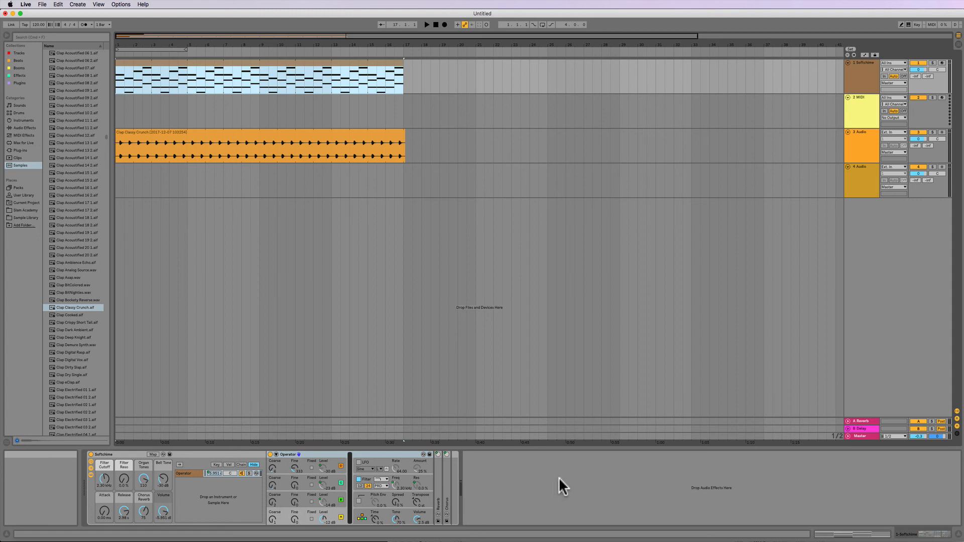
left_click(613, 464)
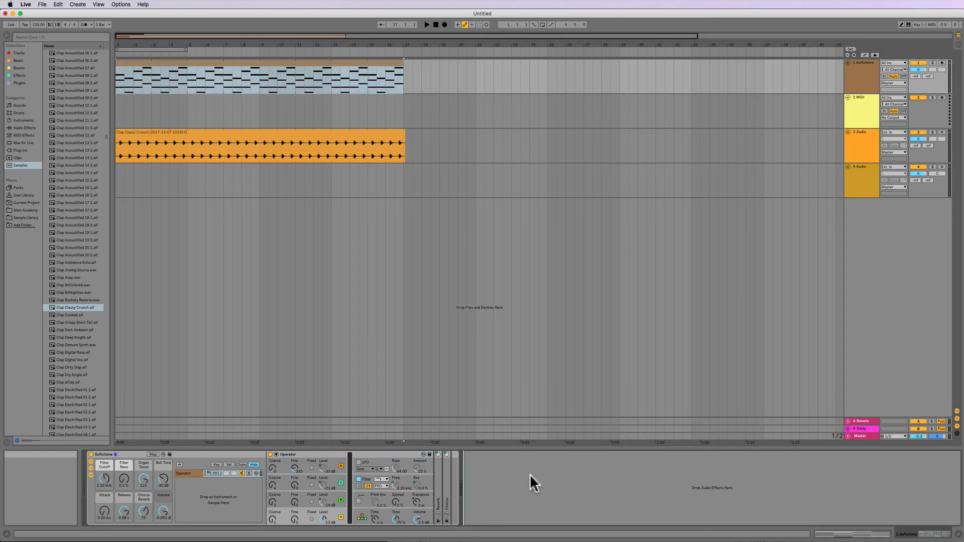
left_click(190, 62)
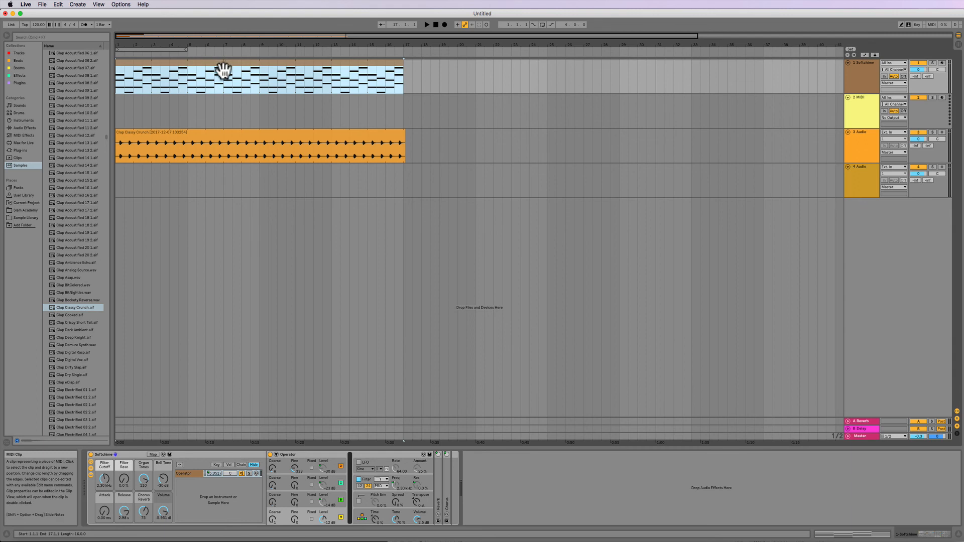